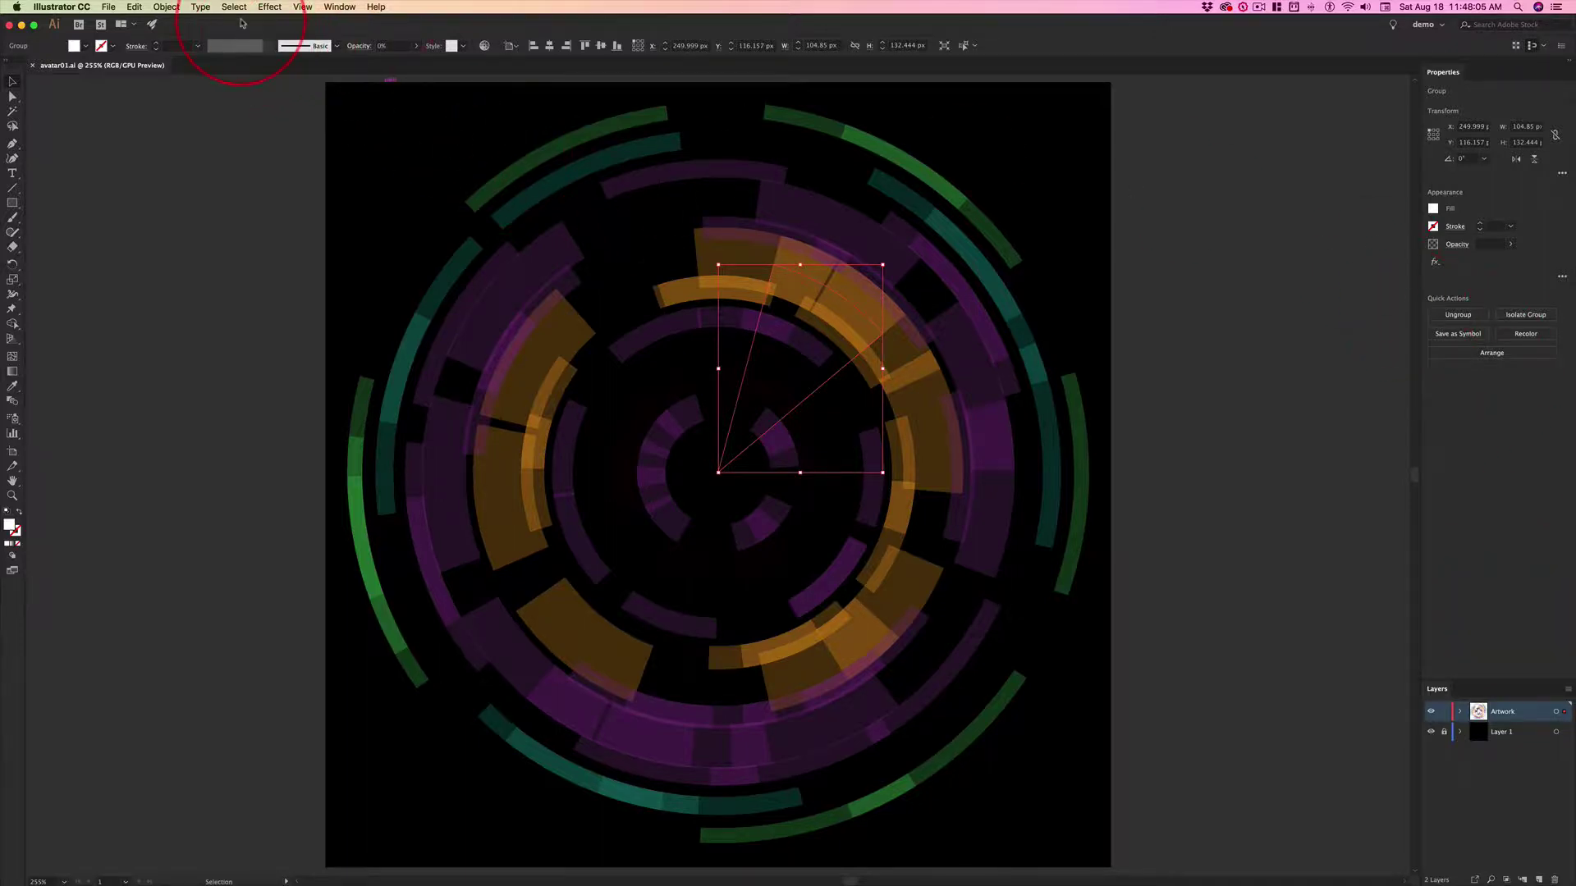
- Deselect the artwork, switch to the sko workspace to view its panel layout, and return to the demo workspace
click(129, 259)
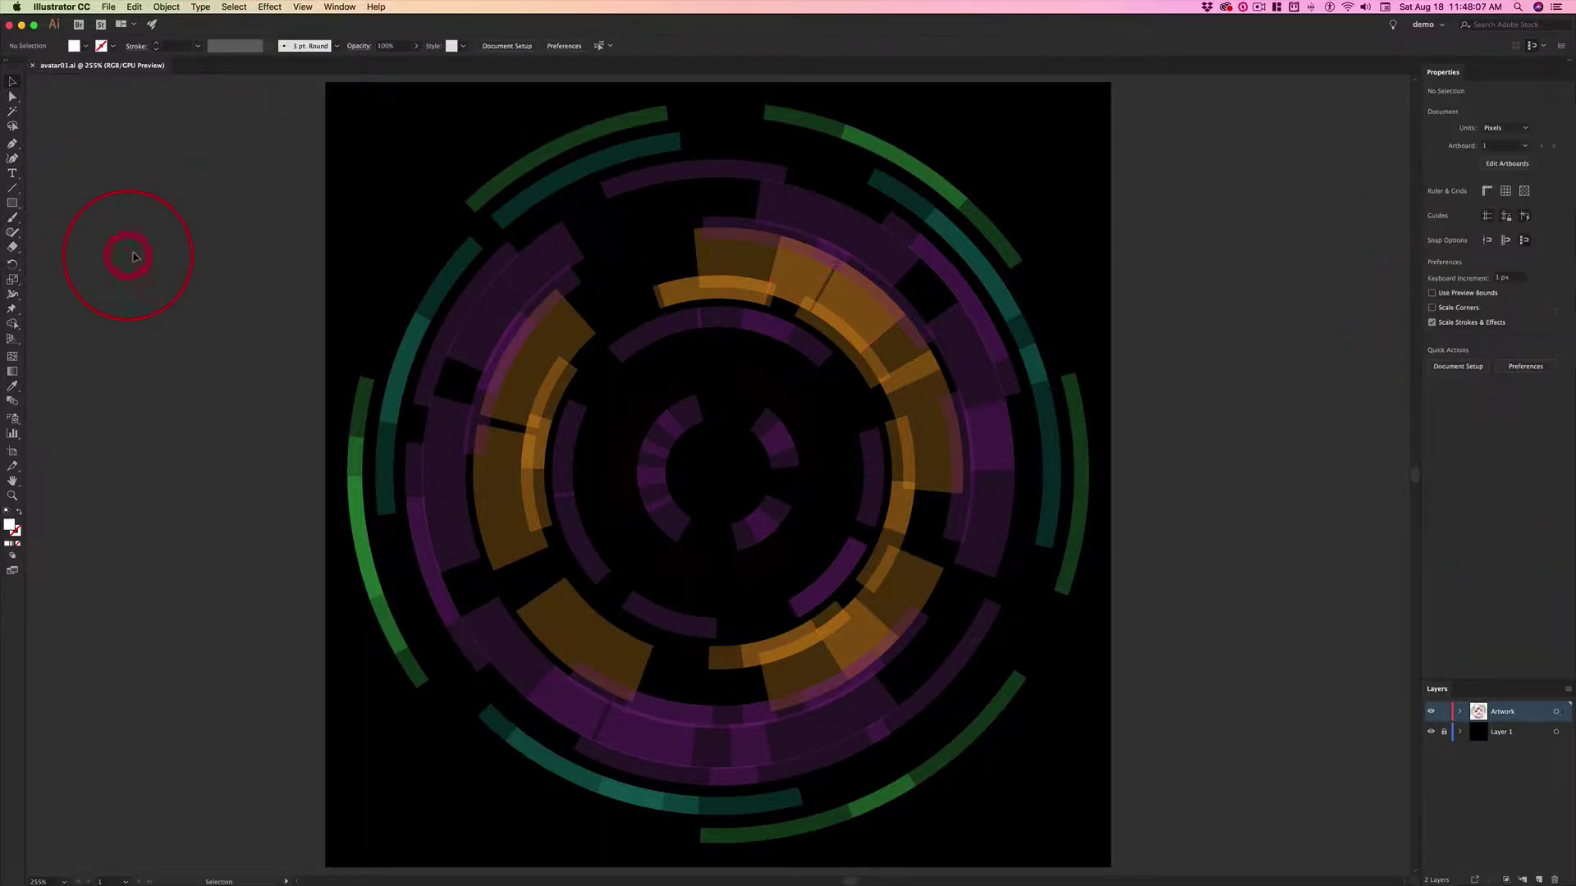
click(1431, 24)
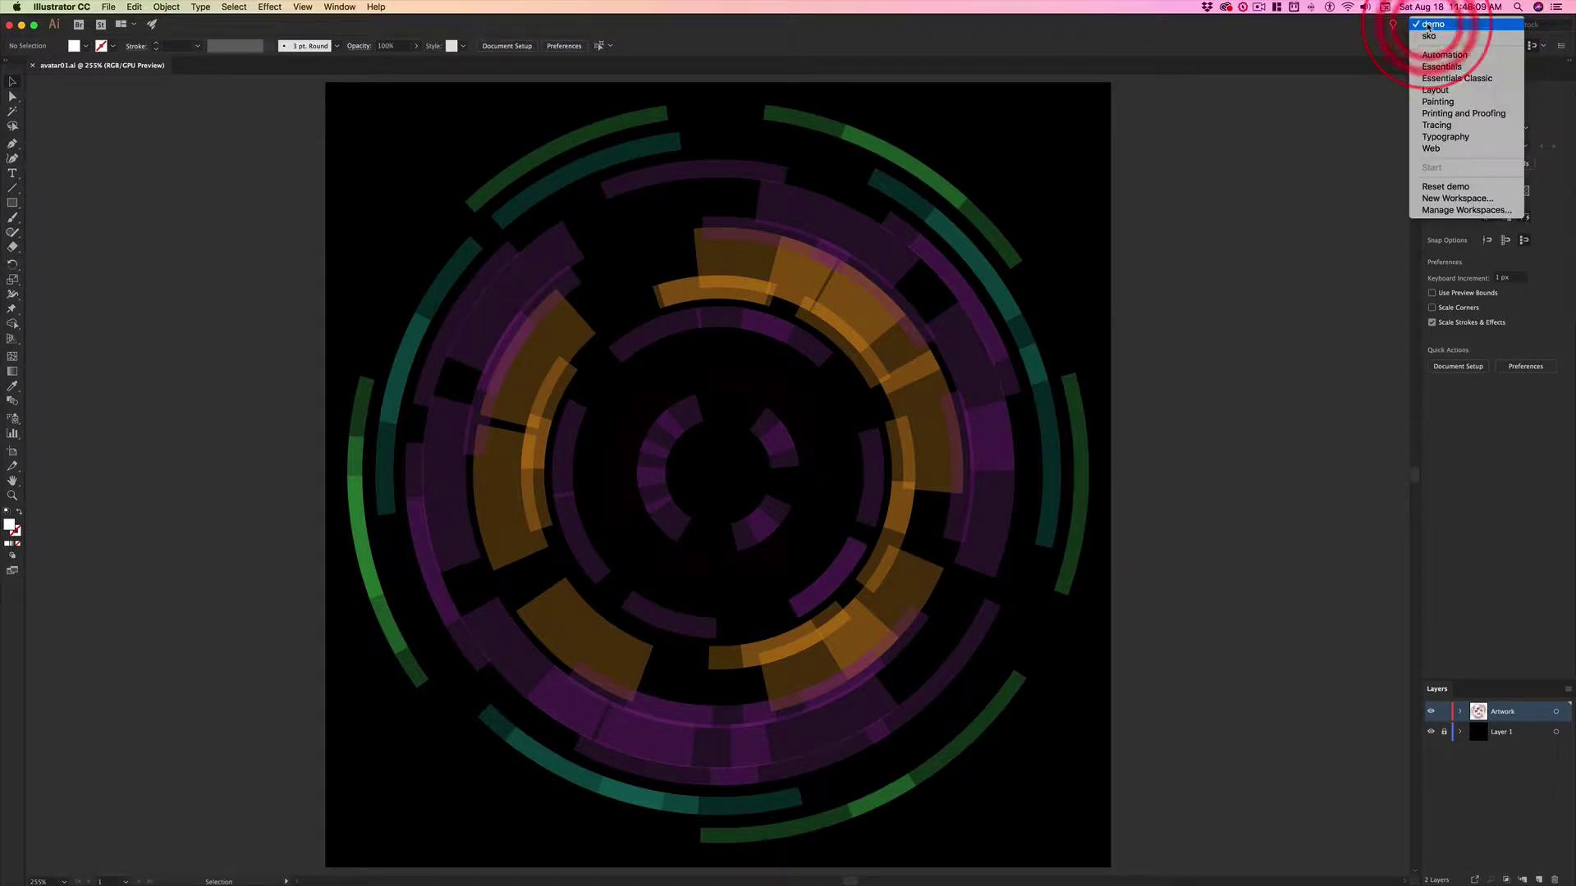
click(1445, 90)
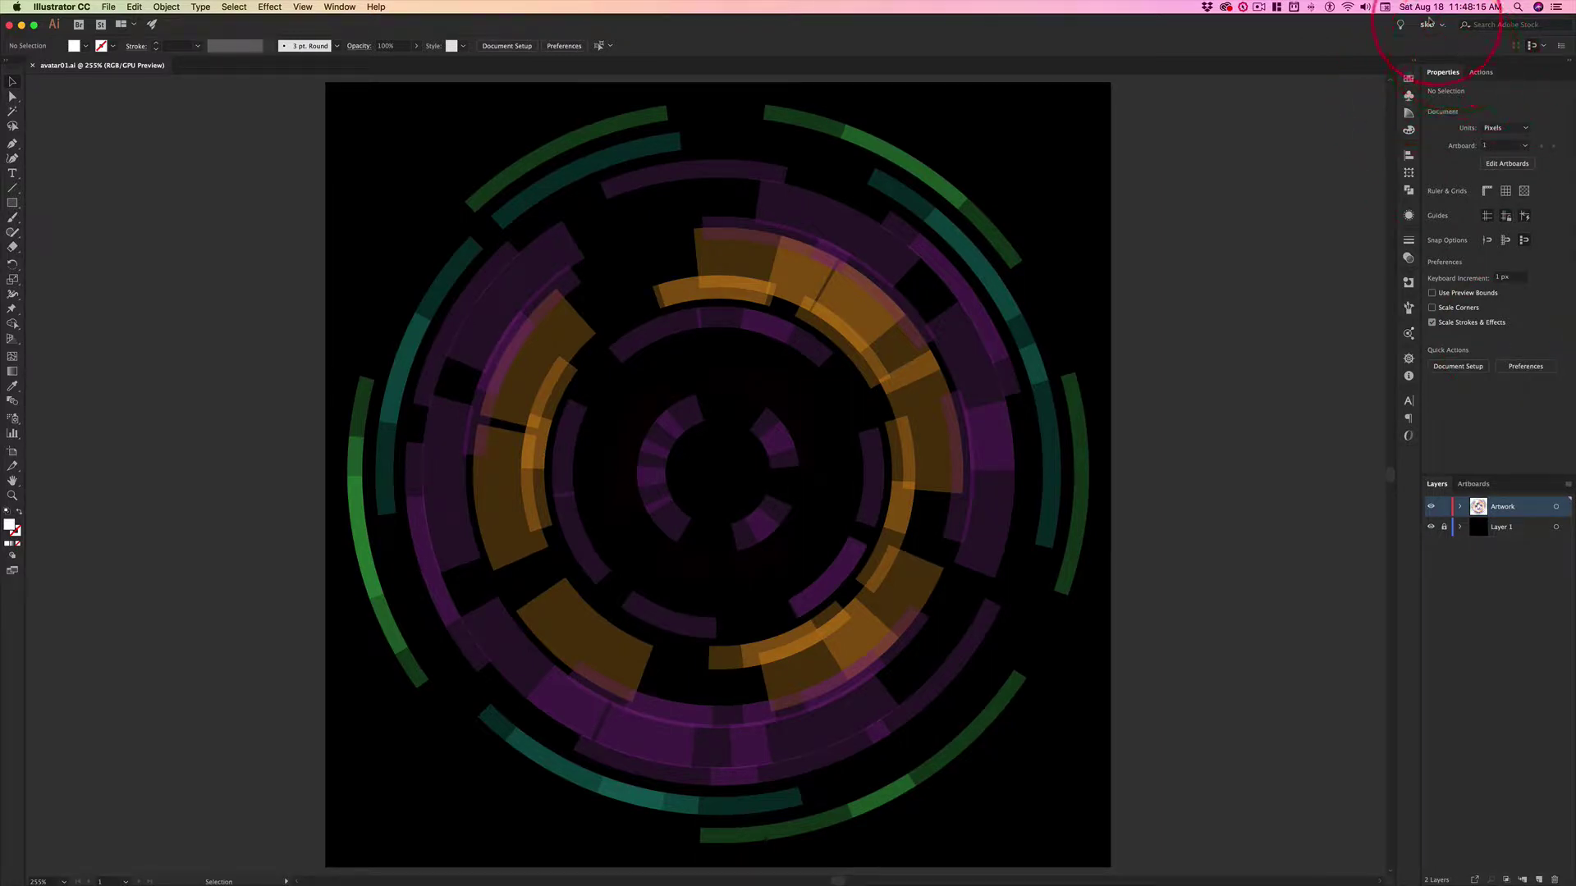
click(1432, 24)
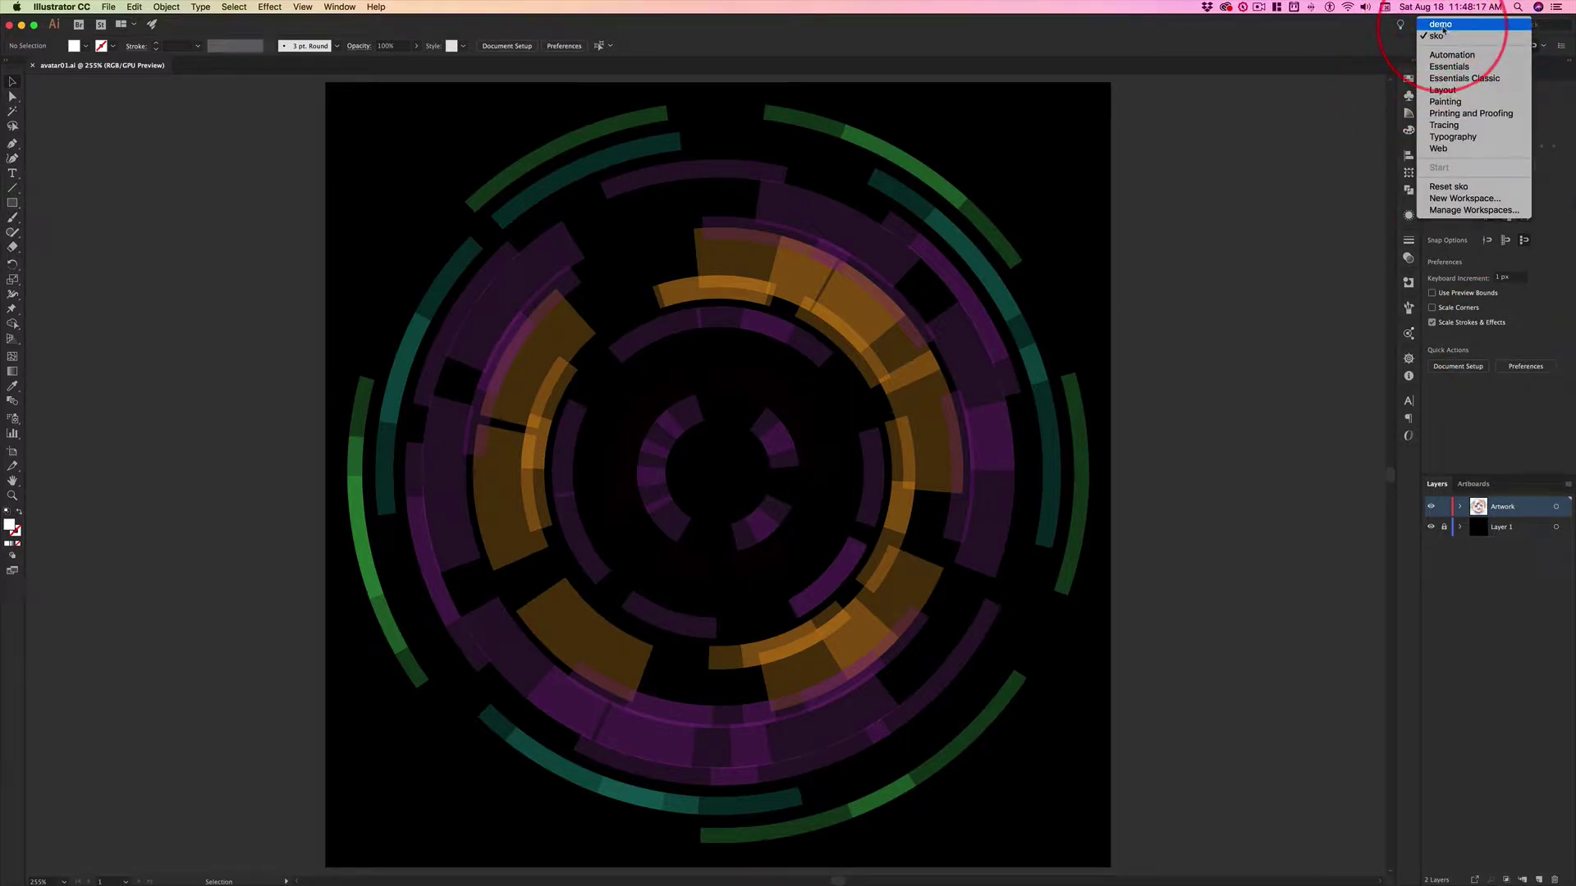
click(1441, 25)
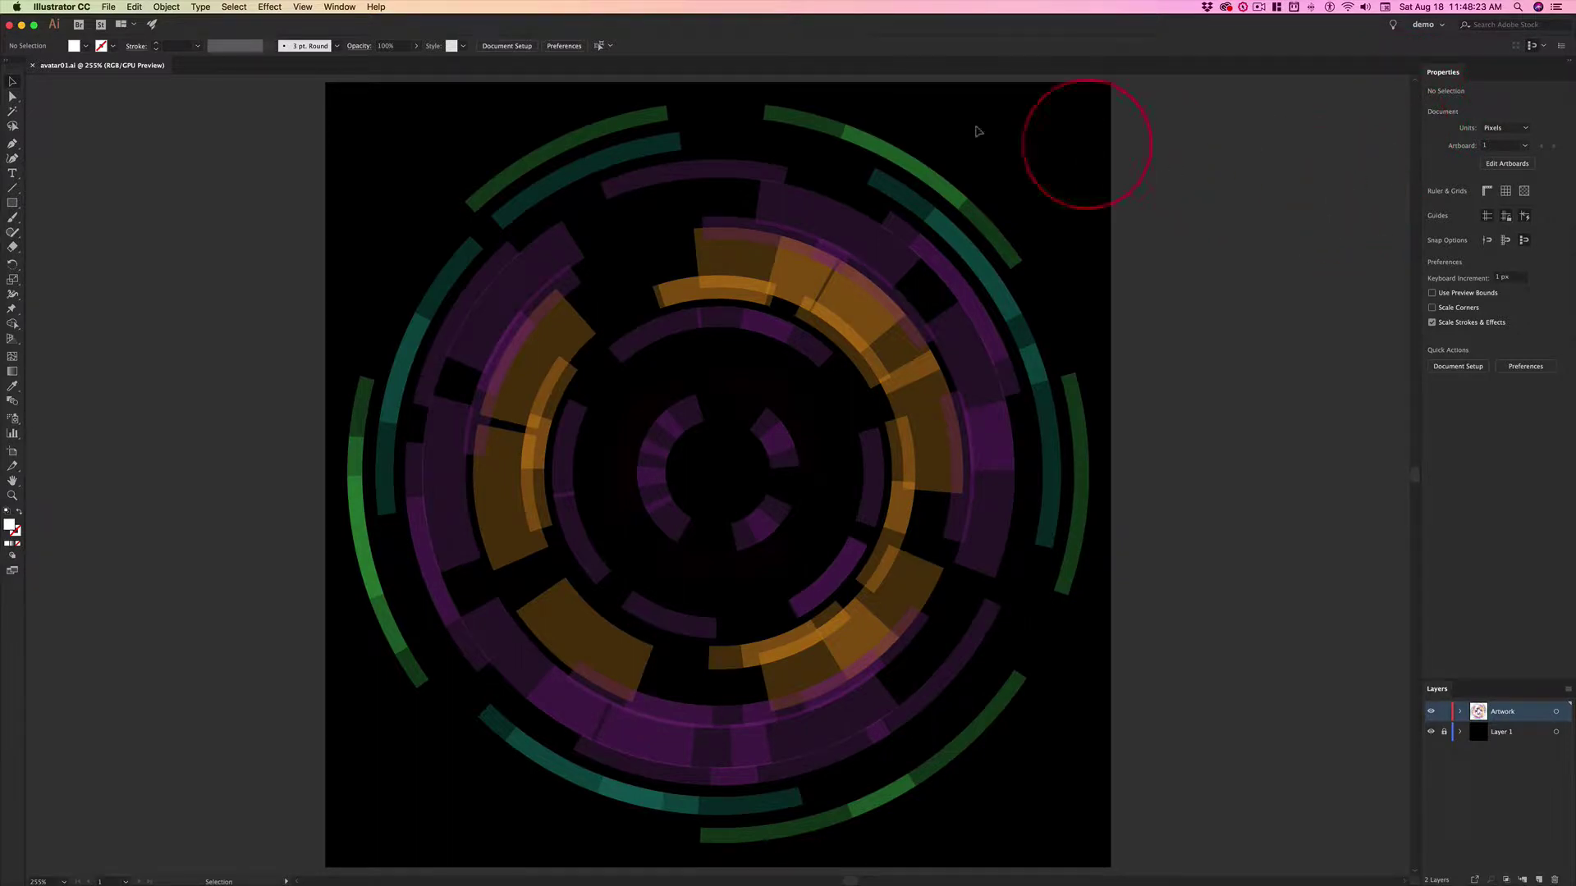
- Show the Color panel and dock it, together with Color Guide, in the Properties panel group
click(349, 7)
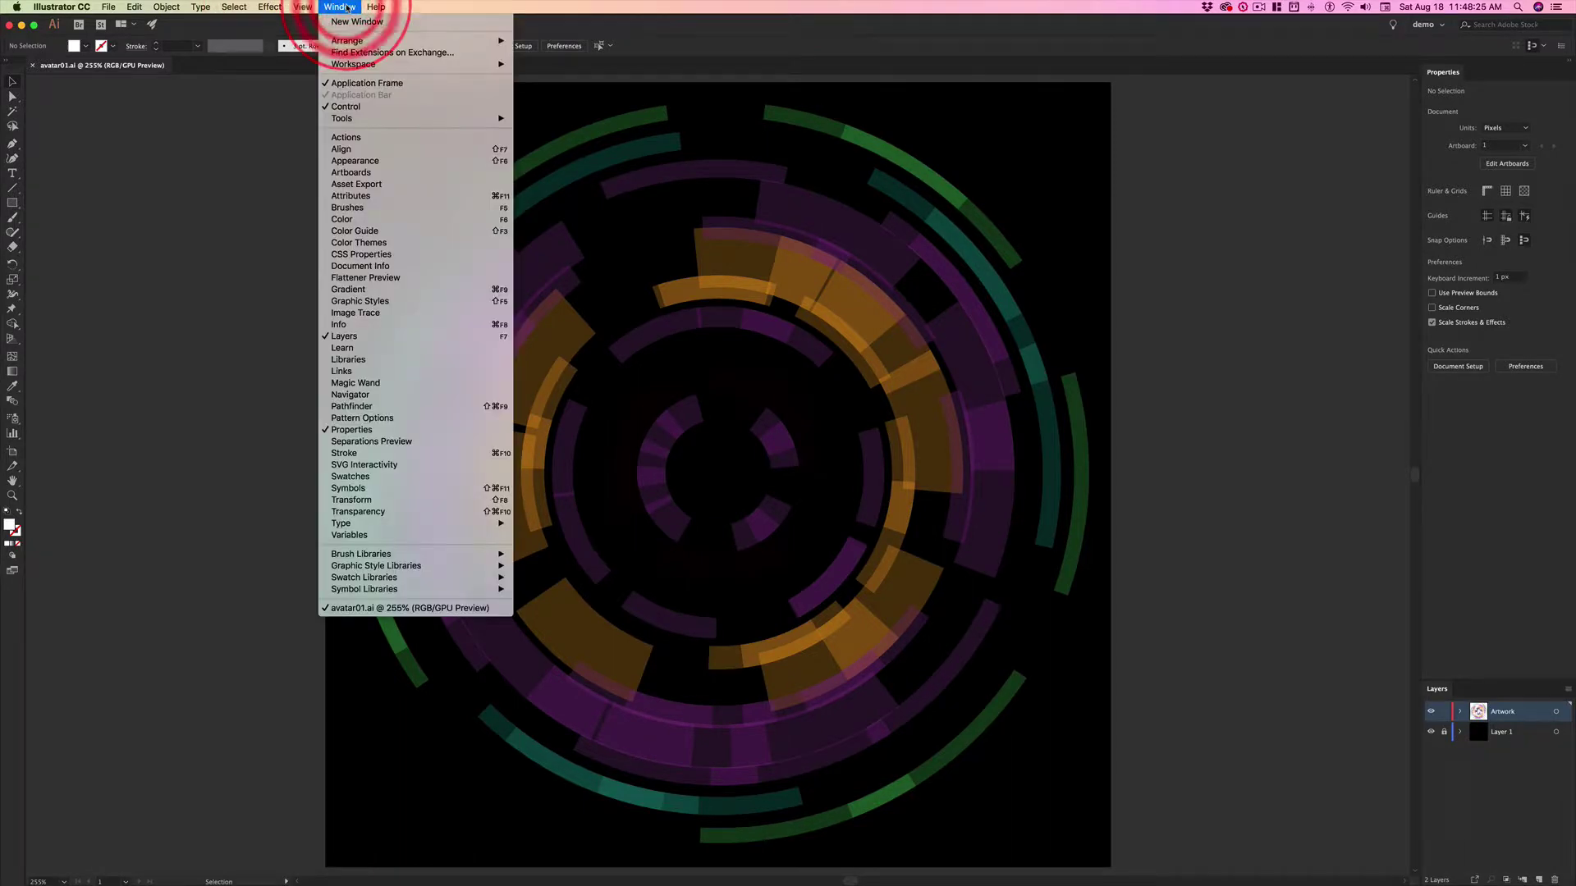
click(343, 220)
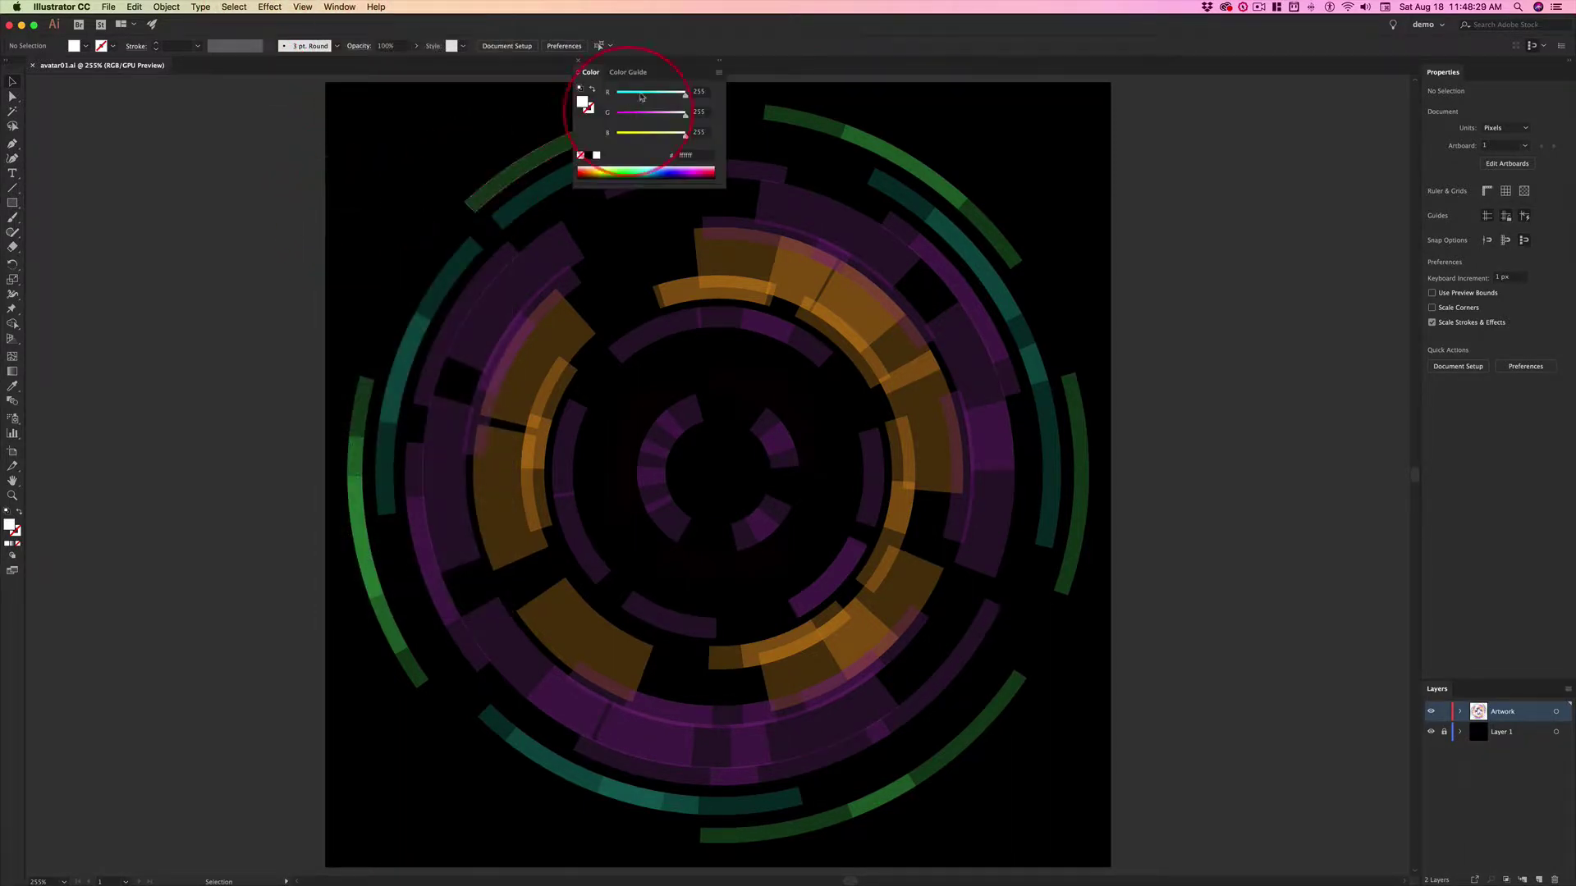
key(x)
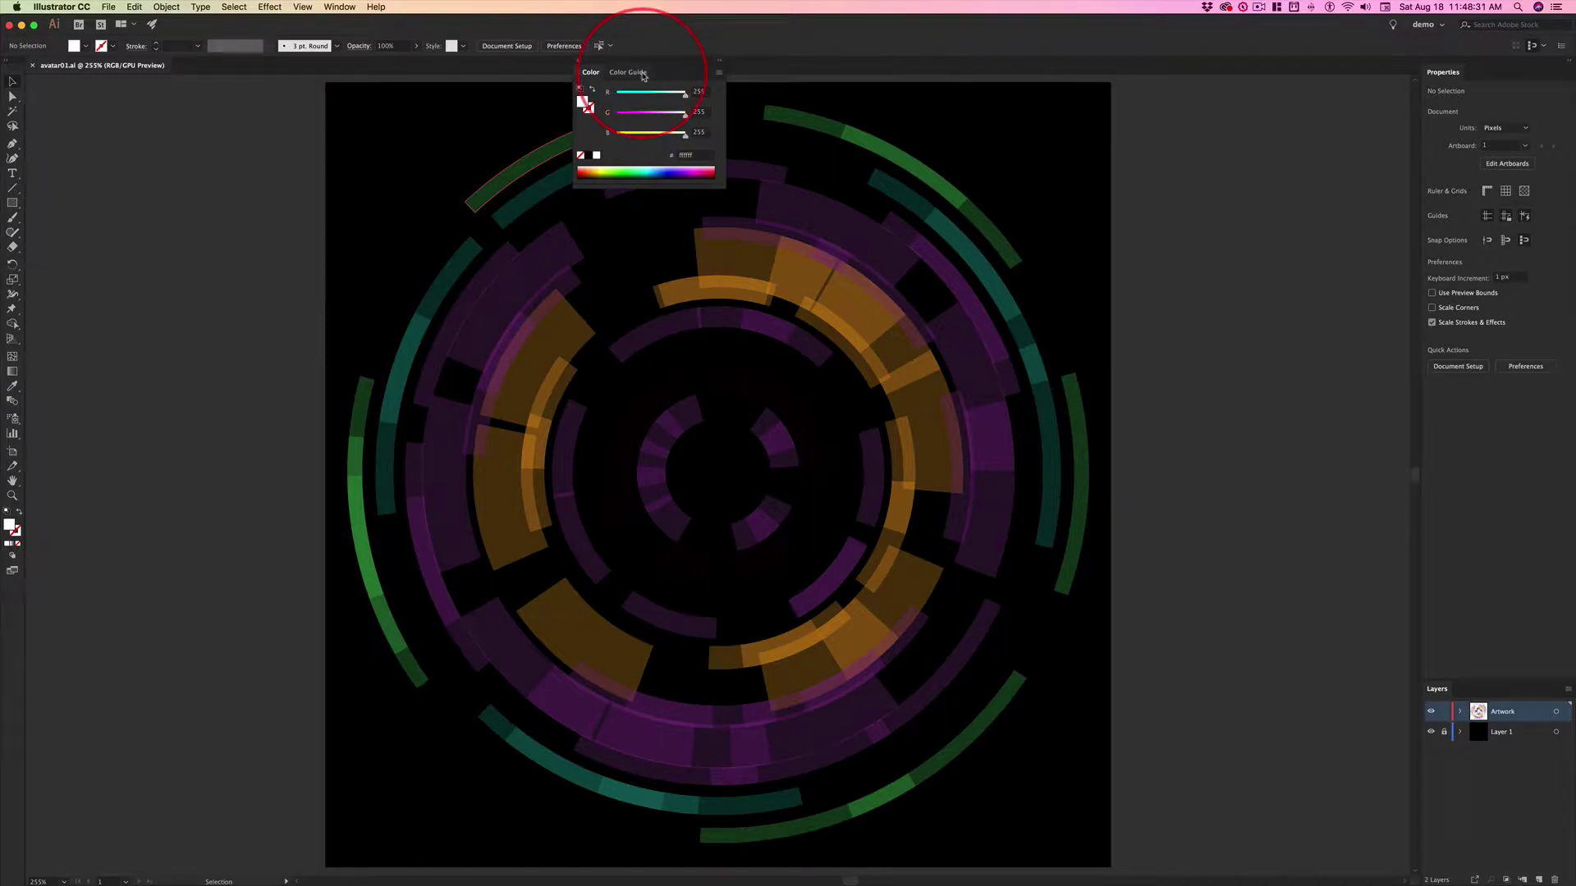
key(x)
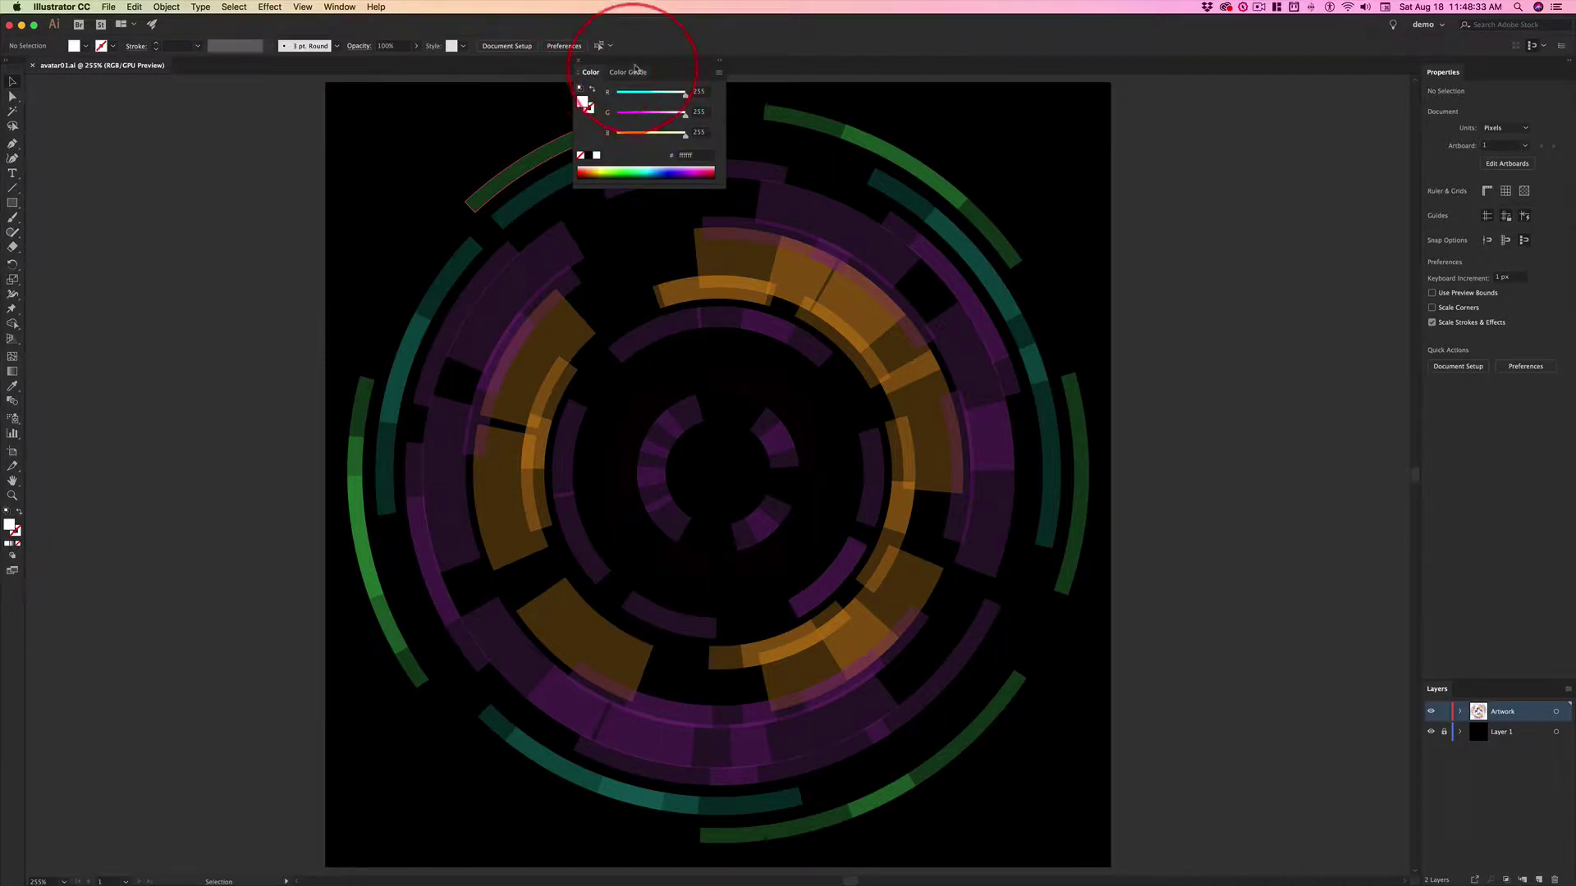
drag(646, 70, 1499, 84)
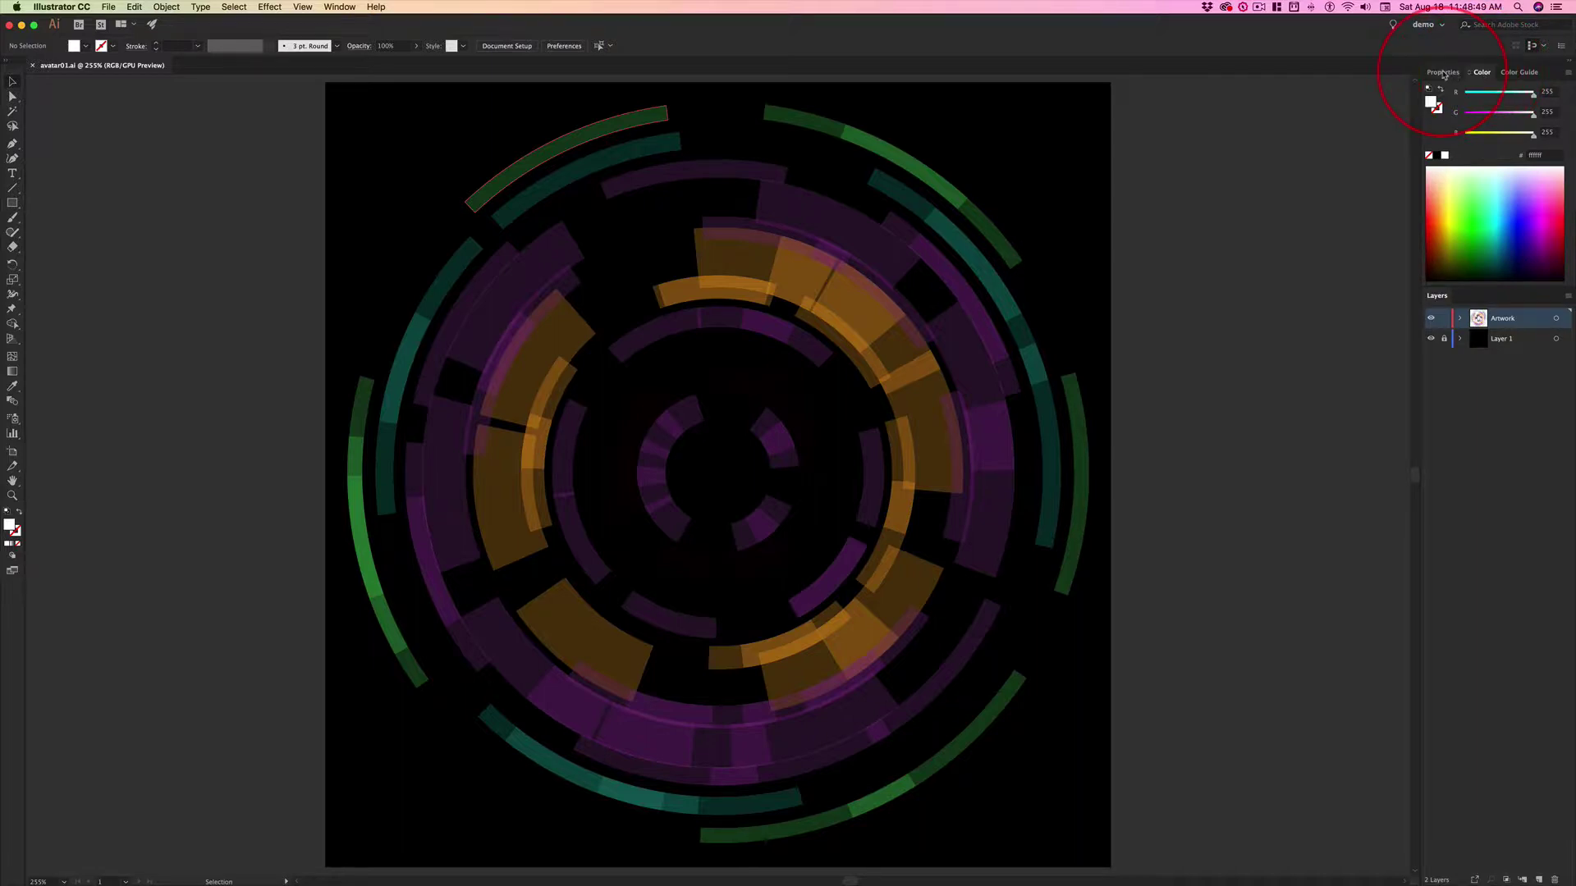
- Move Color and Color Guide into their own panel group above Properties, with Color as the first tab
mouse_move(1482, 73)
mouse_down()
mouse_move(1355, 130)
mouse_move(1245, 114)
mouse_move(1489, 74)
mouse_move(1478, 67)
mouse_up()
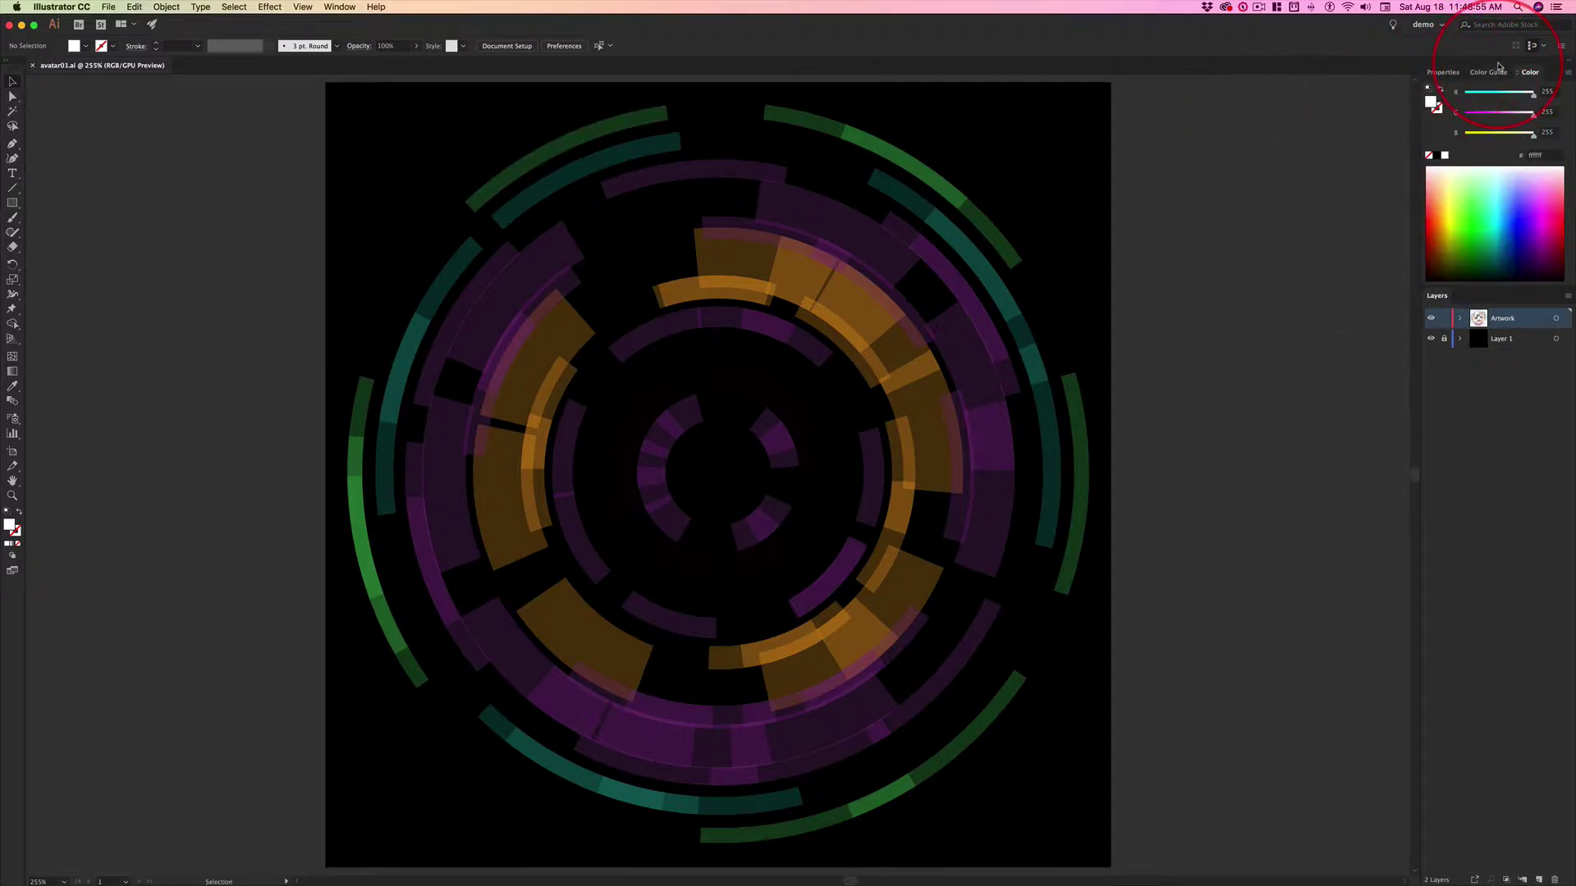
click(1499, 73)
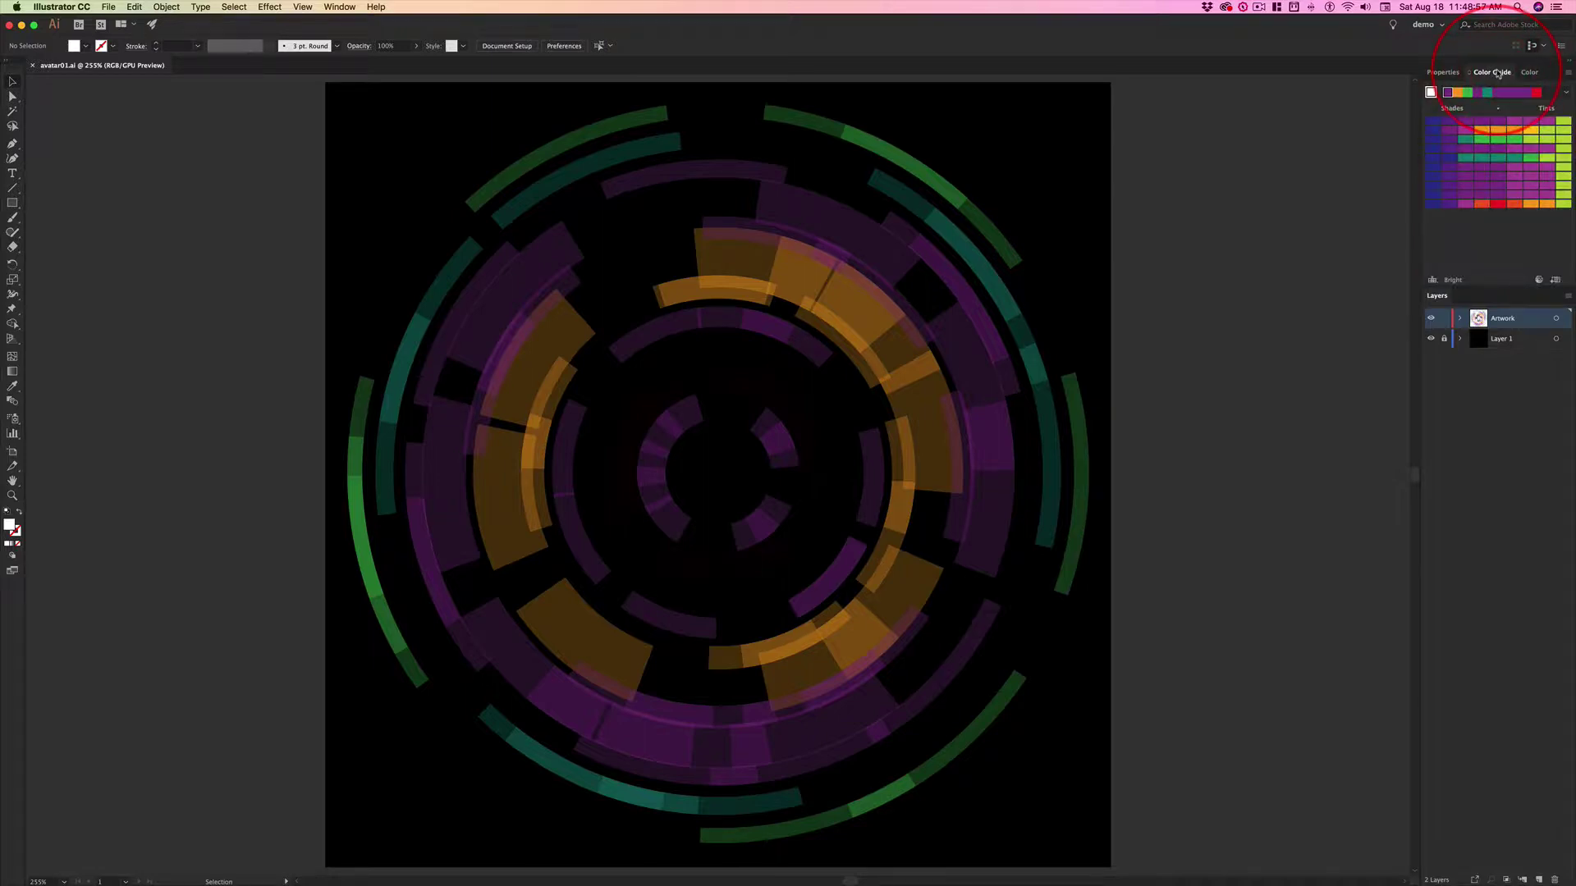
mouse_move(1499, 73)
mouse_down()
mouse_move(1452, 107)
mouse_move(1313, 120)
mouse_move(1523, 105)
mouse_move(1506, 67)
mouse_up()
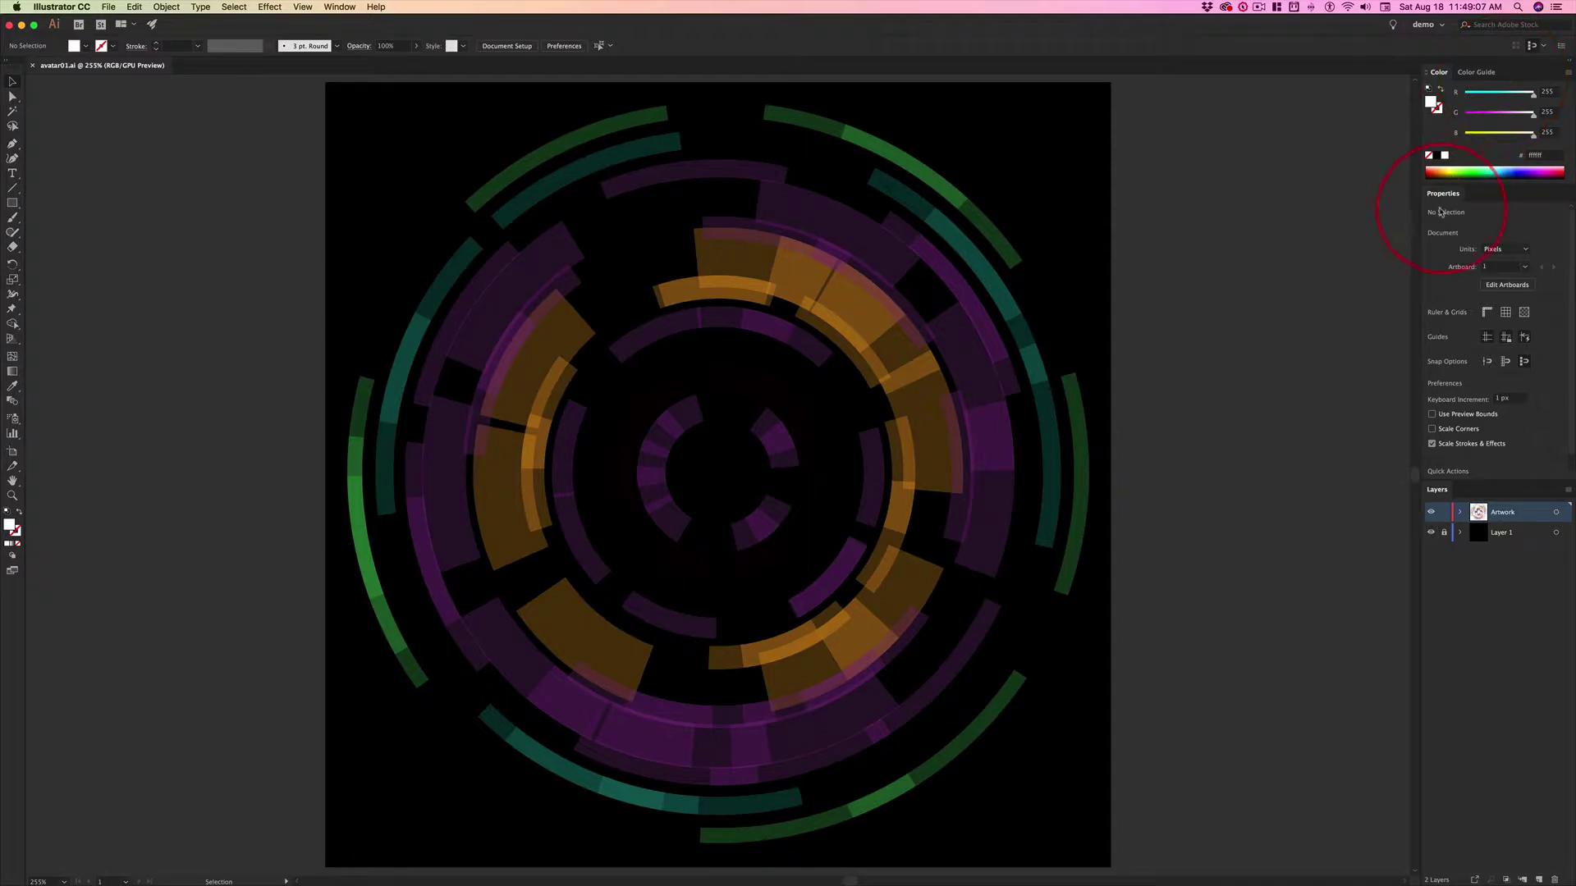
- Move the Properties panel into a separate column beside Color and collapse that column to an icon only
drag(1443, 196, 1419, 79)
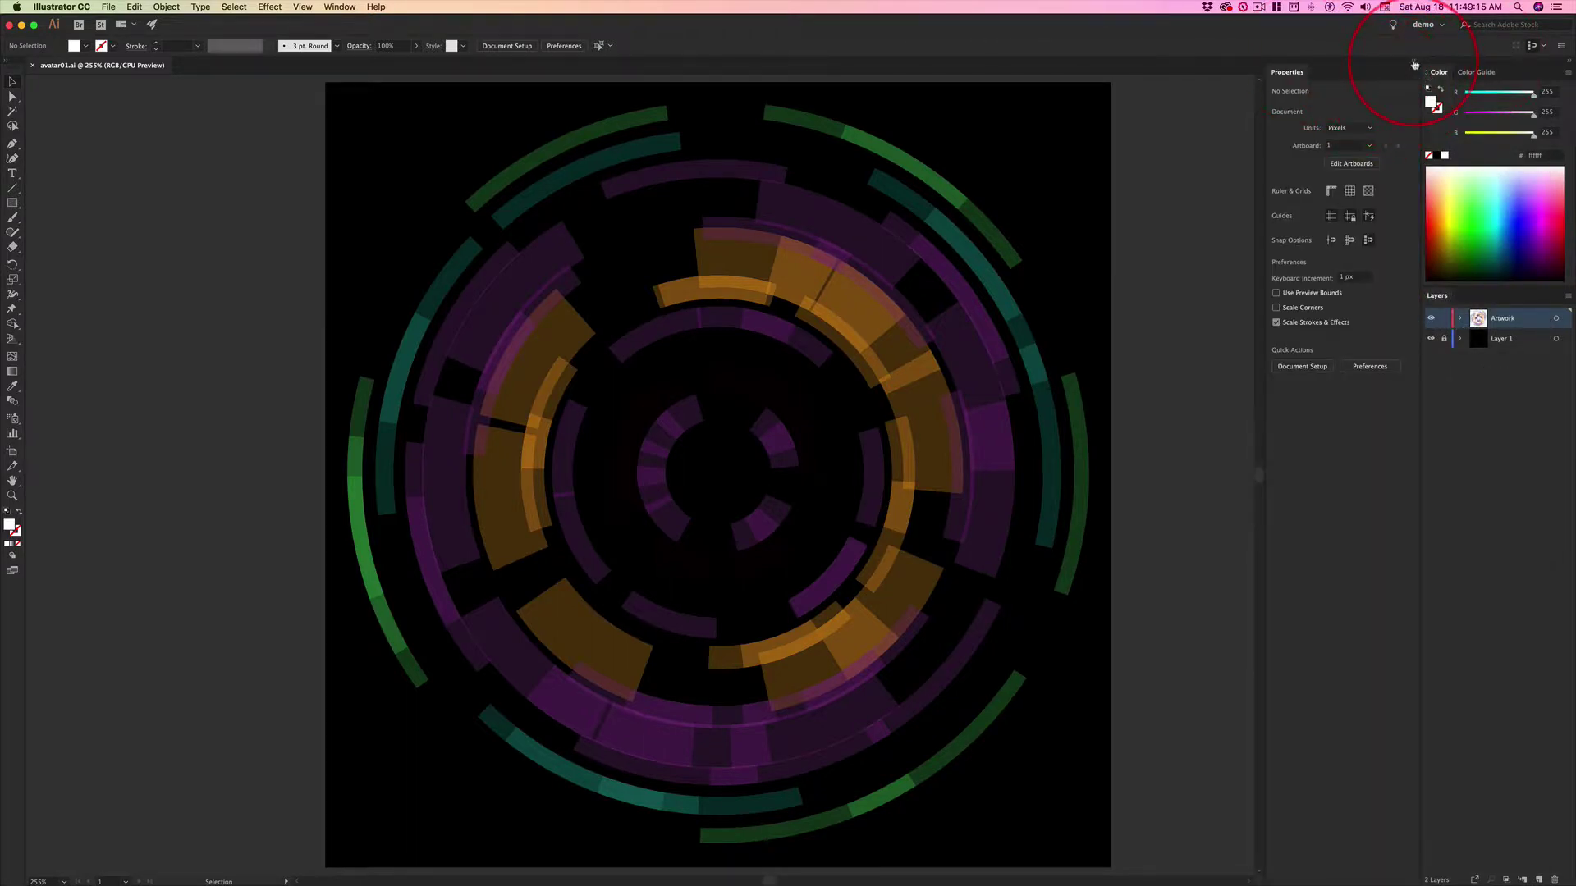
click(1414, 64)
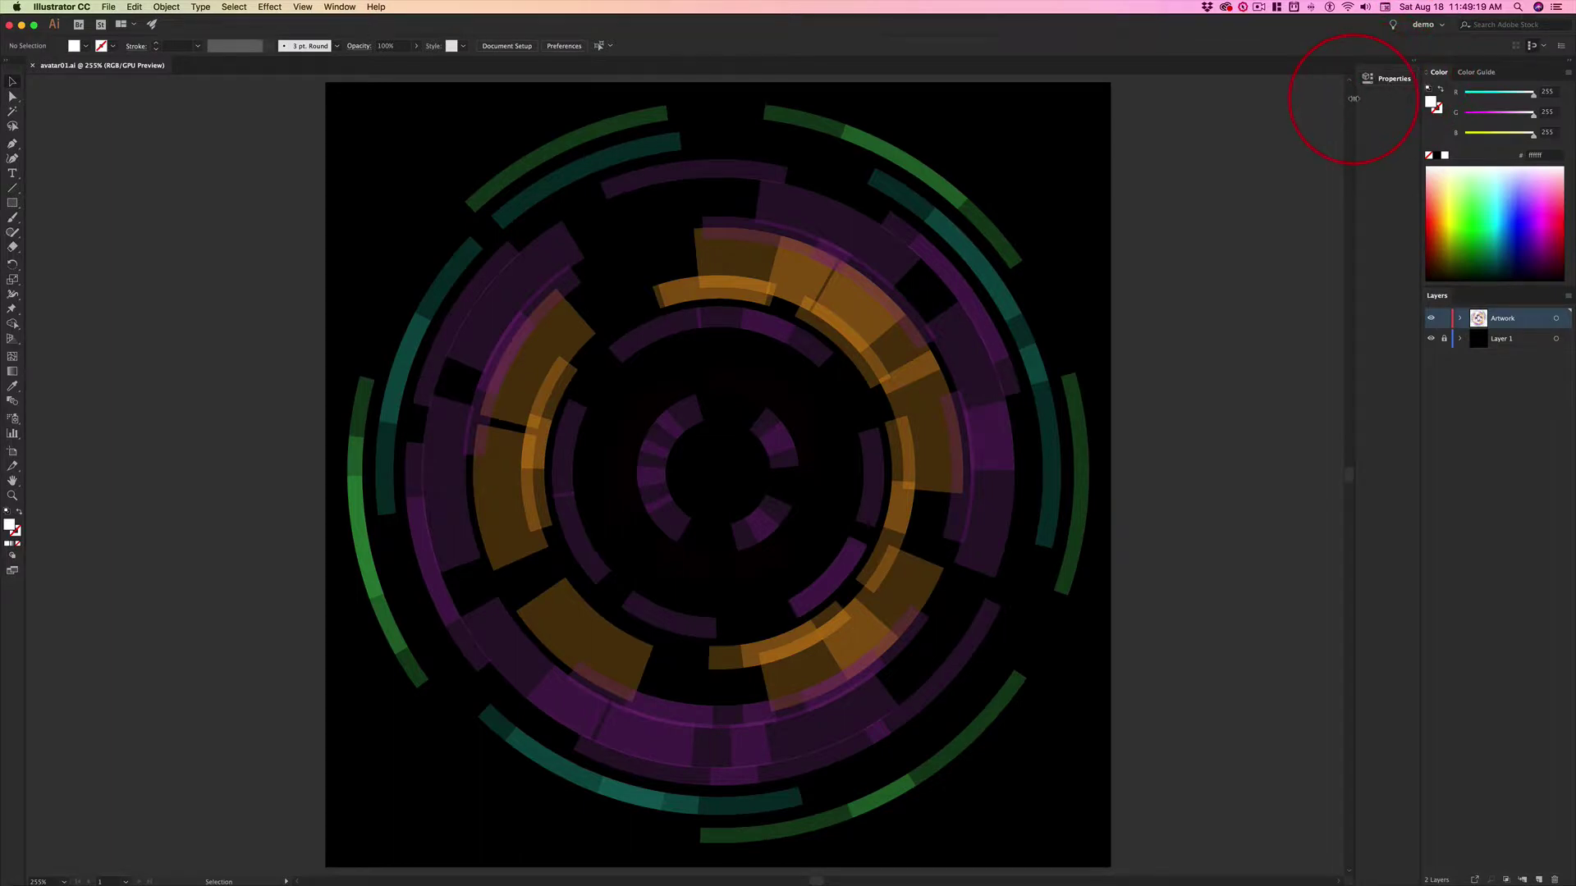
drag(1355, 99, 1397, 101)
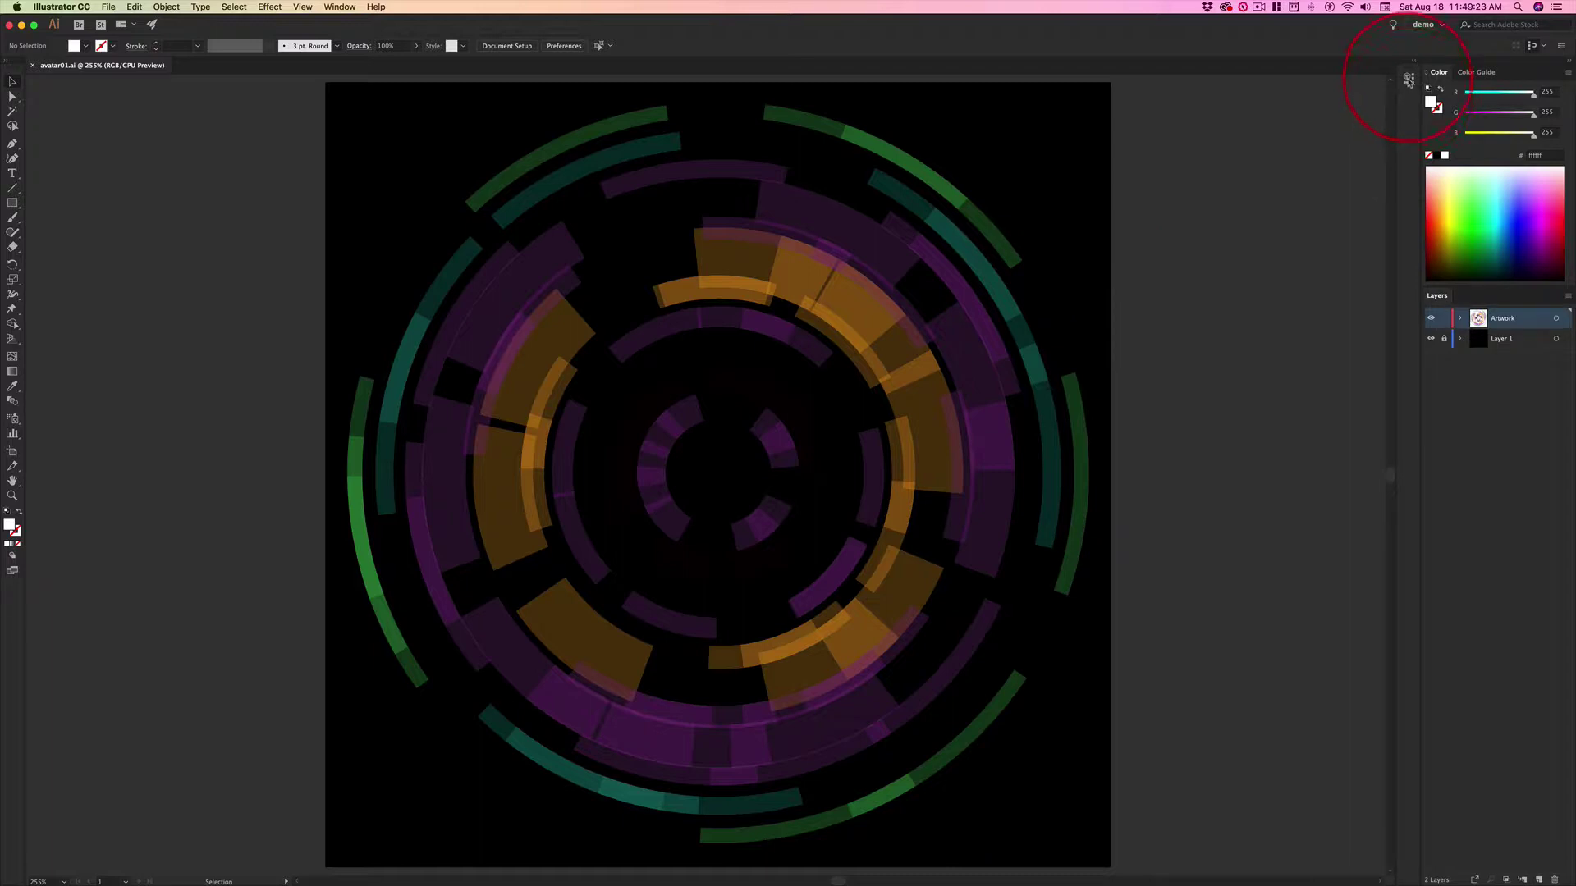
click(1408, 80)
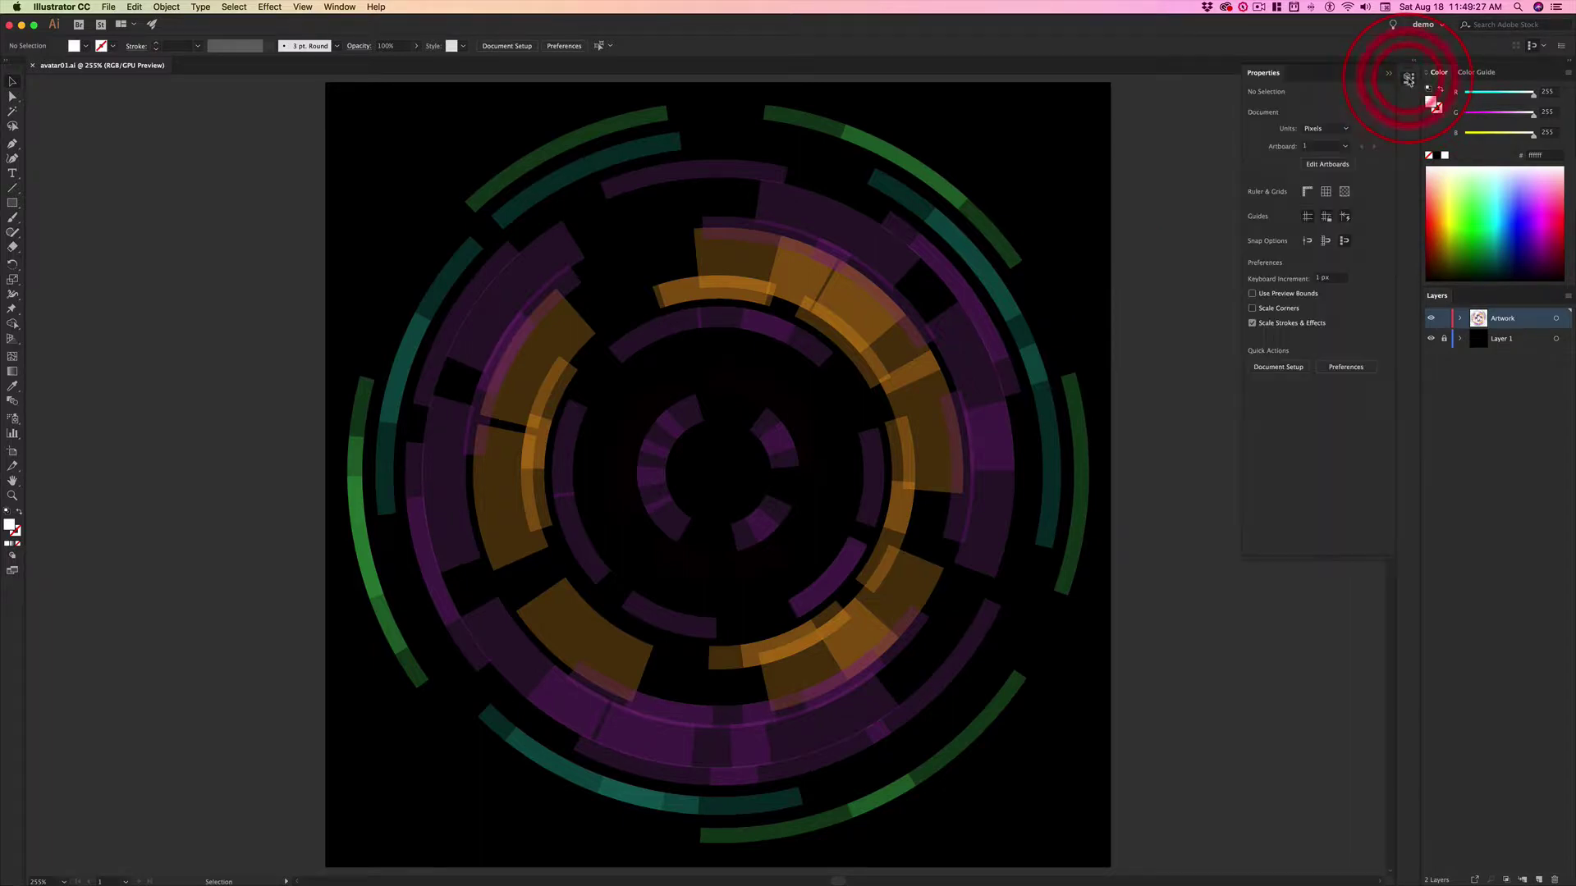
click(1409, 80)
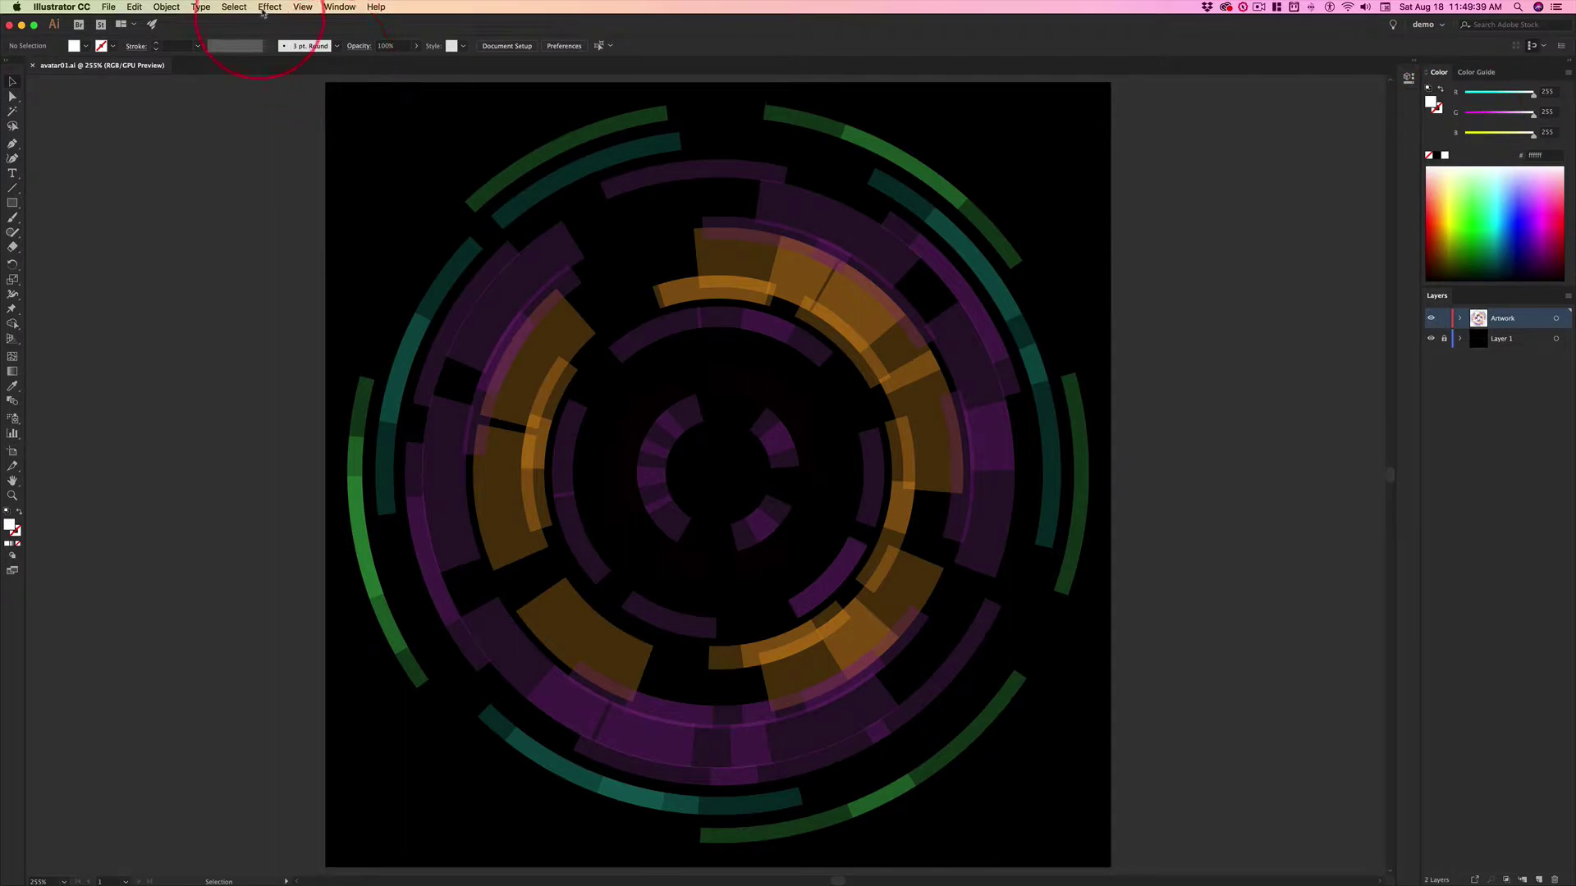
- Show the Align panel, place its tab ahead of Transform and Pathfinder, and expand it to include the spacing and Align To options
click(339, 7)
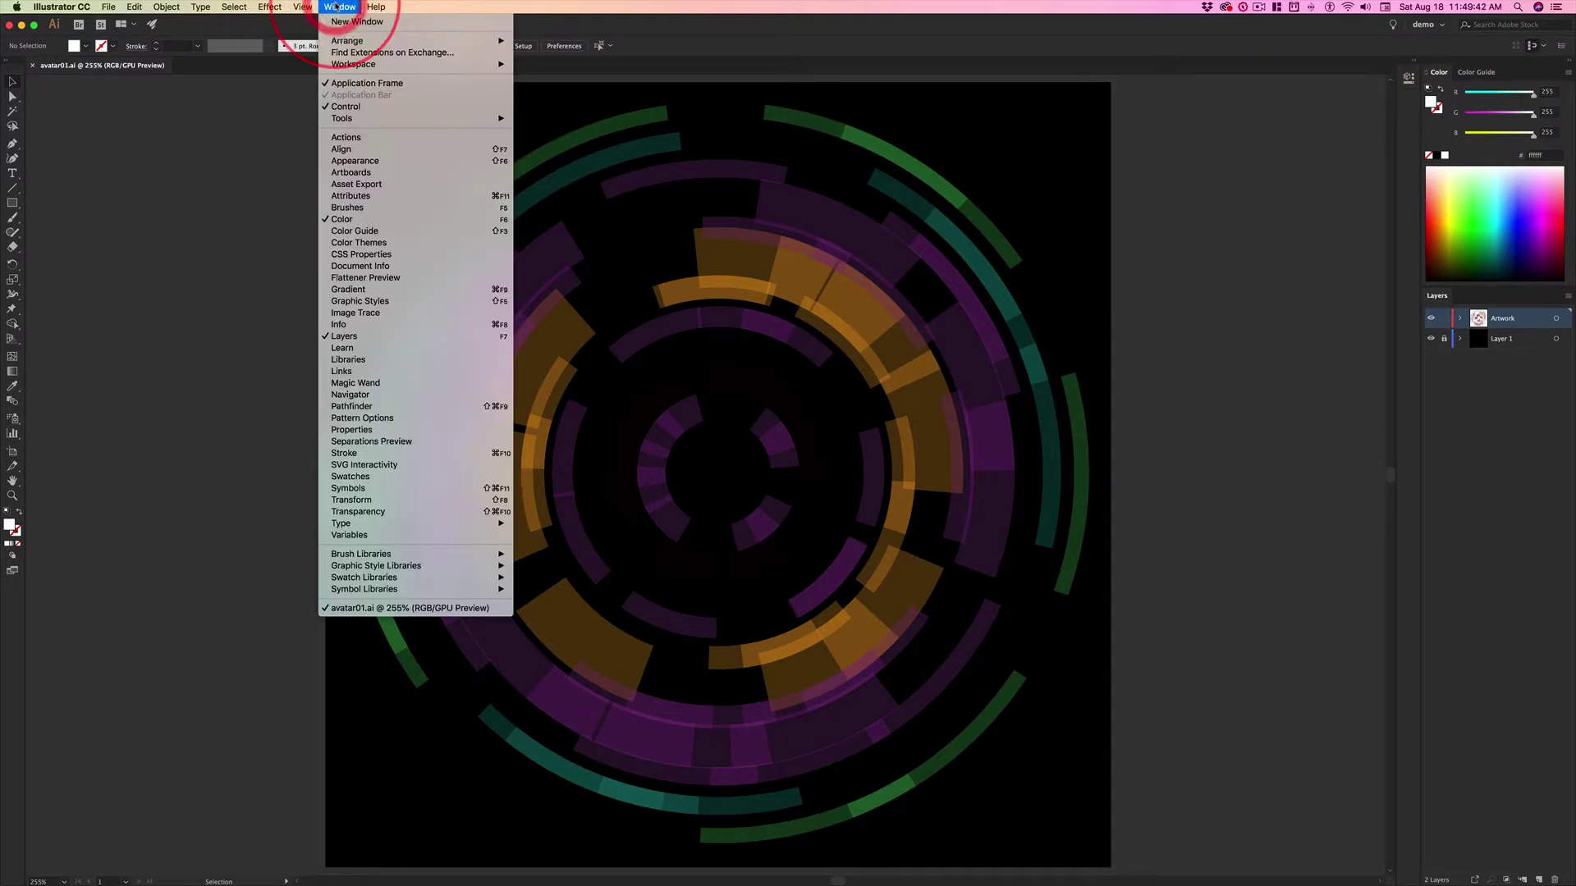
click(340, 150)
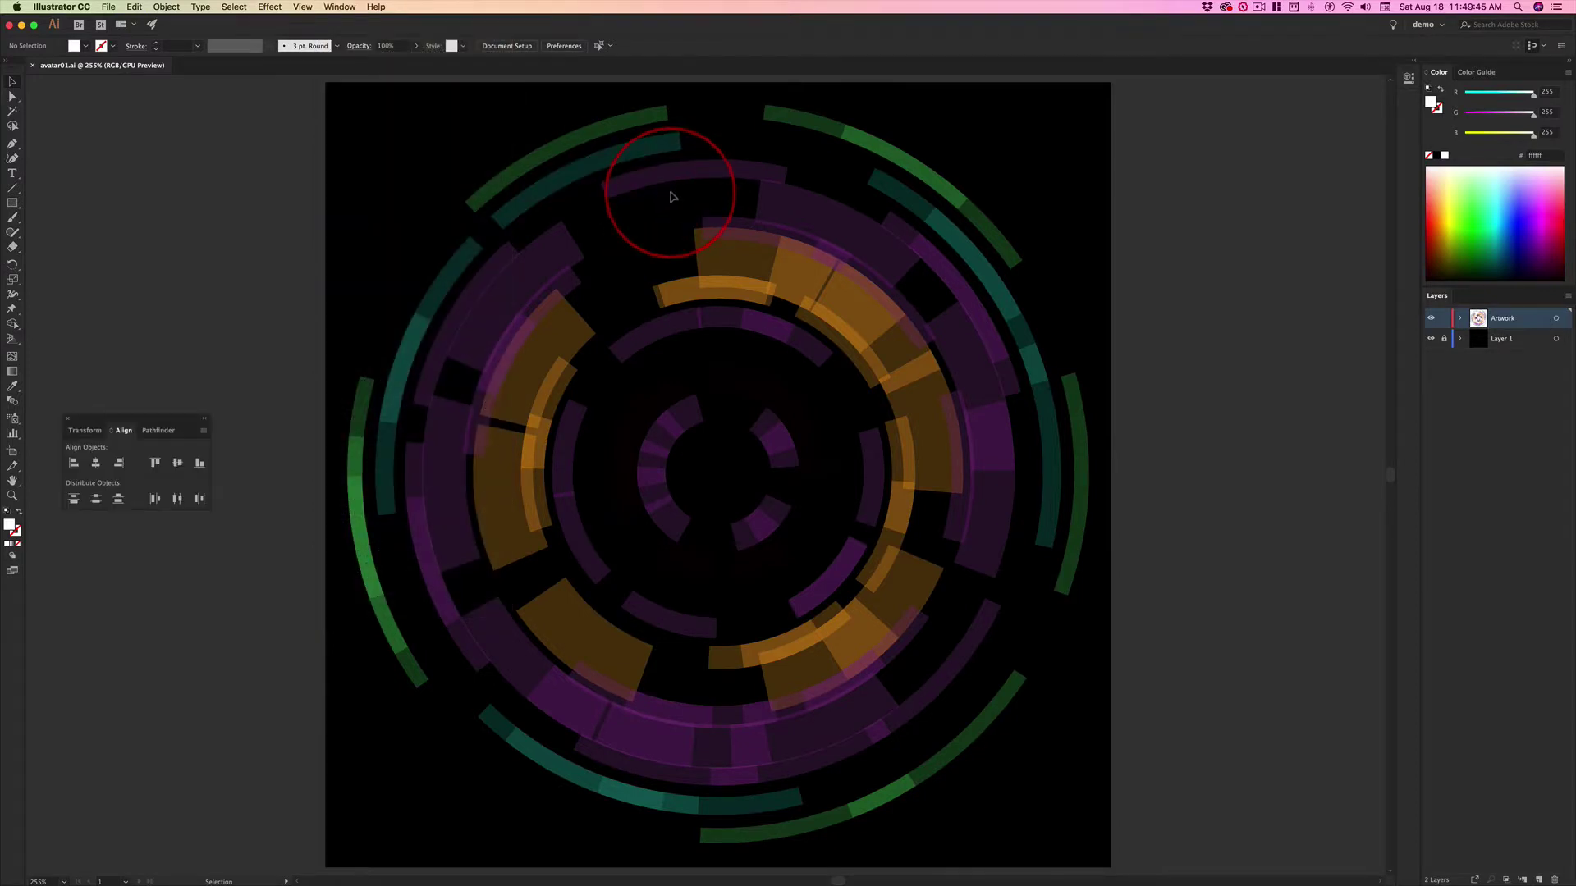
drag(129, 421, 1199, 281)
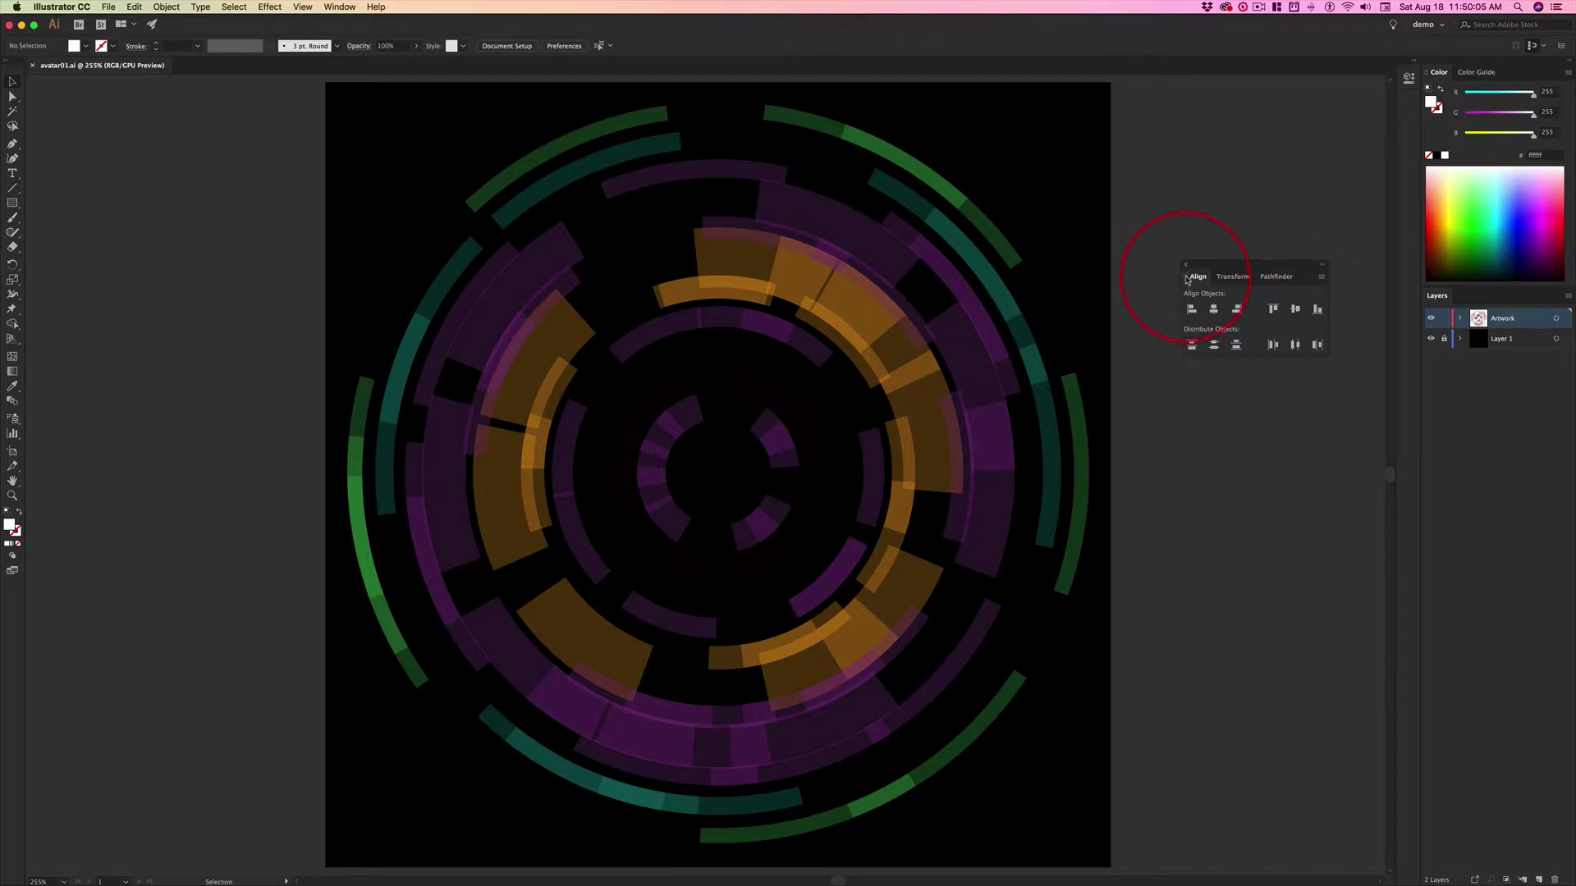
click(1187, 279)
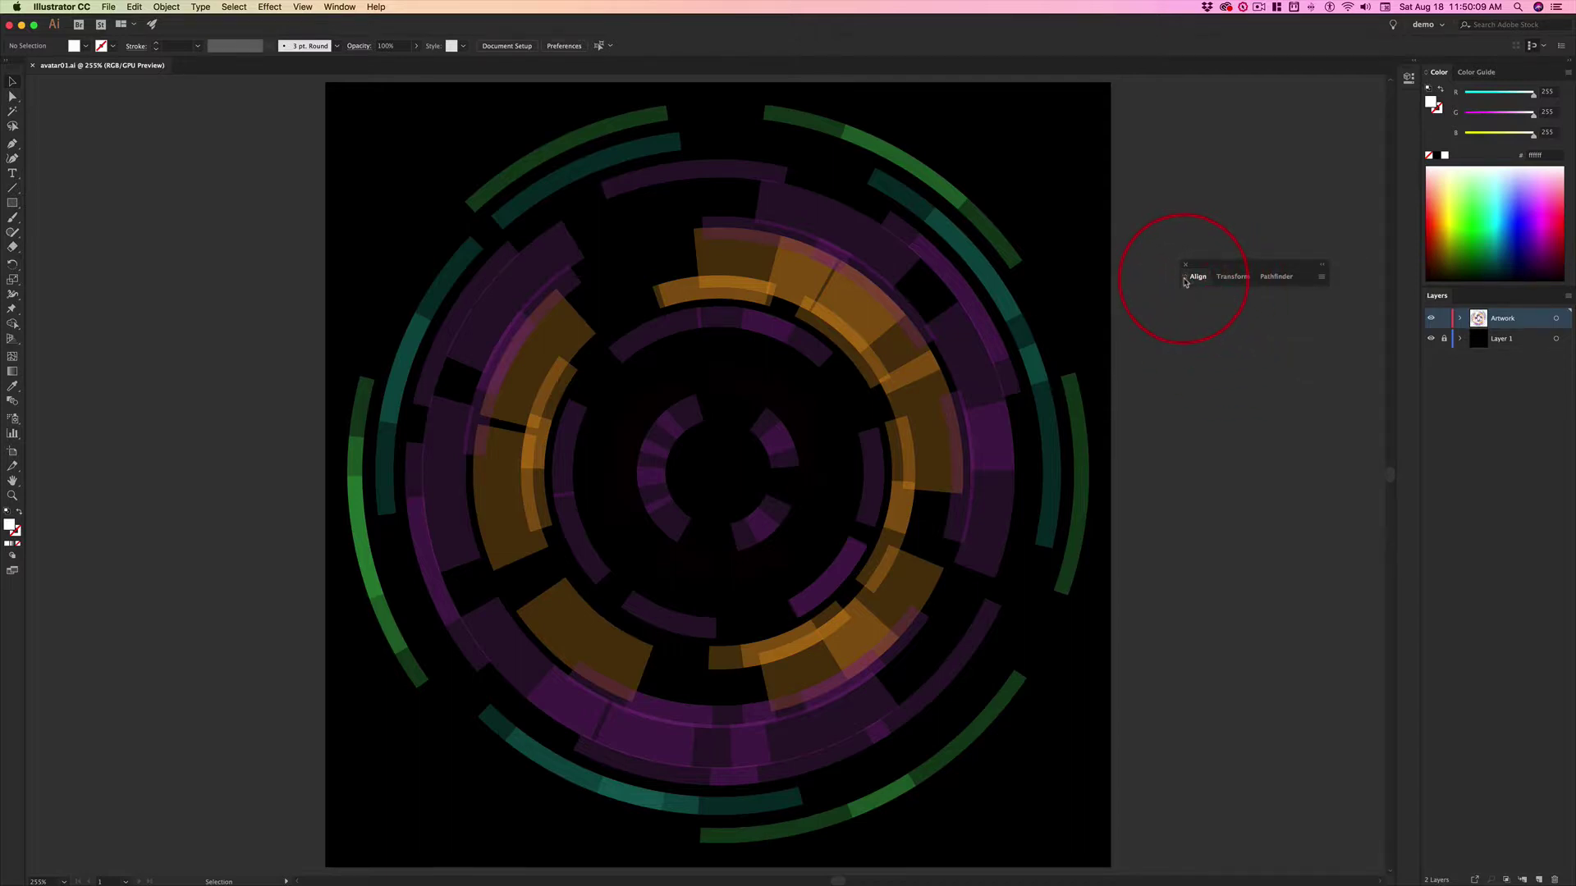
click(1185, 282)
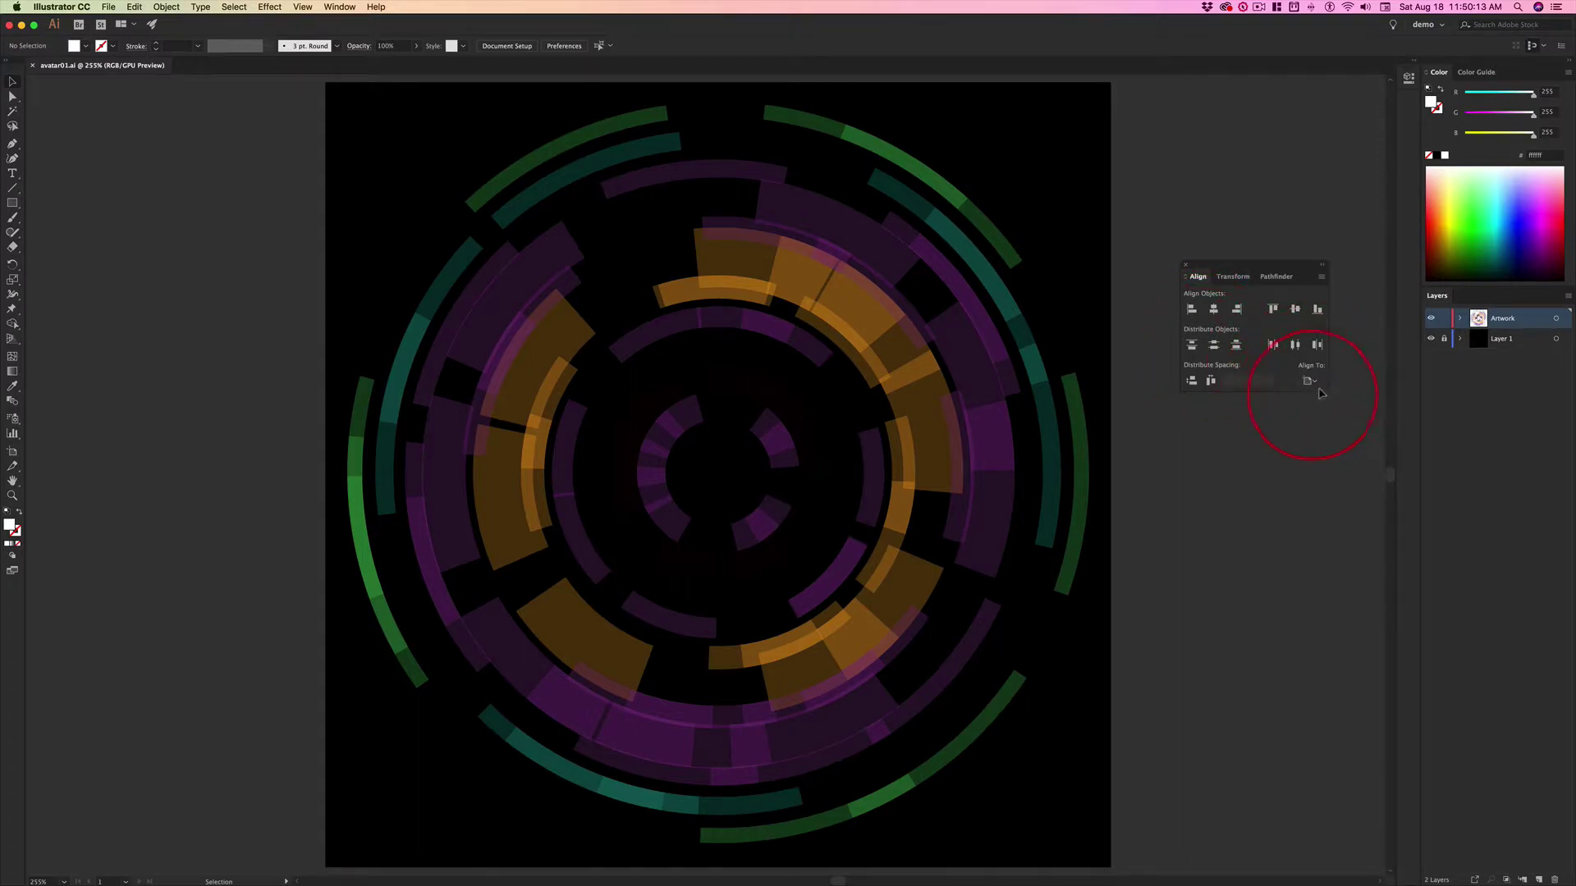
click(1311, 381)
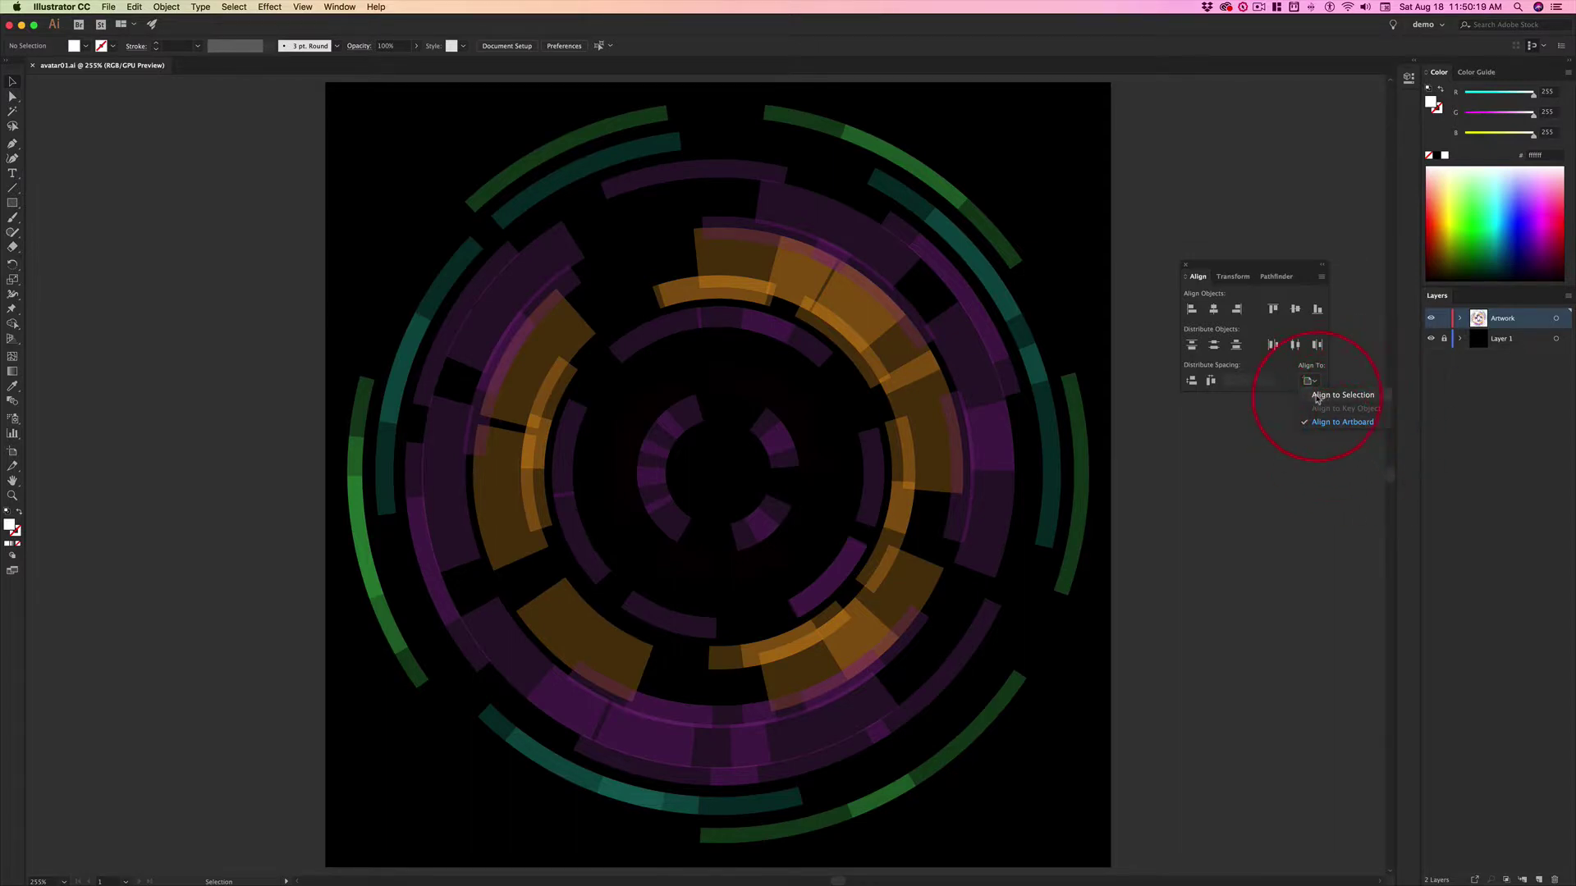
click(1290, 363)
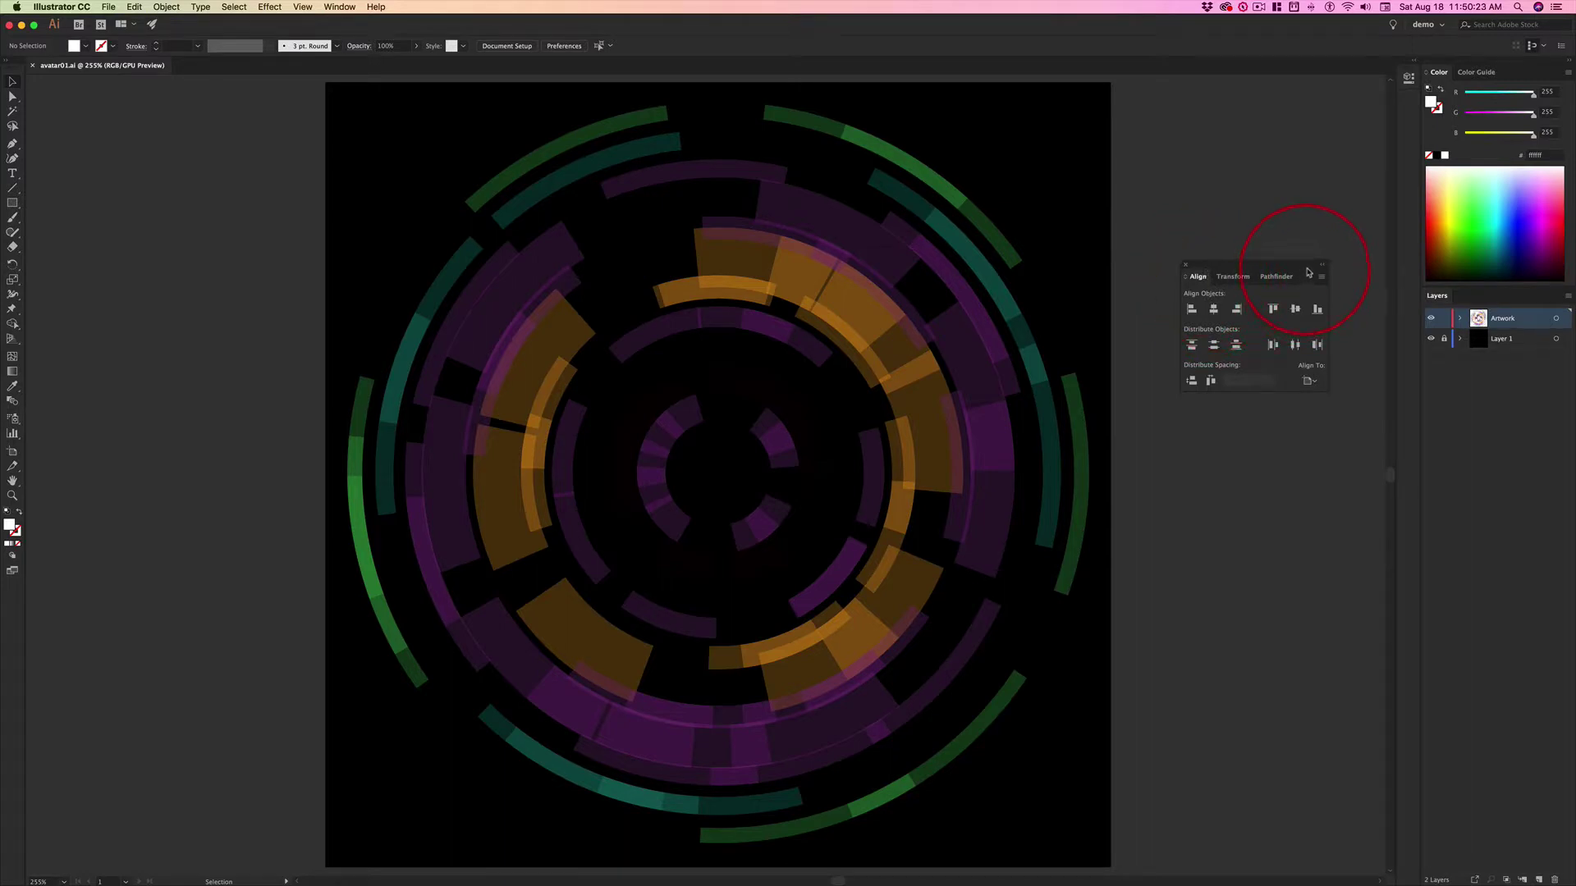
- Check the Transform and Pathfinder tabs, and dock the Align panel group between the Color and Layers panels
click(1233, 277)
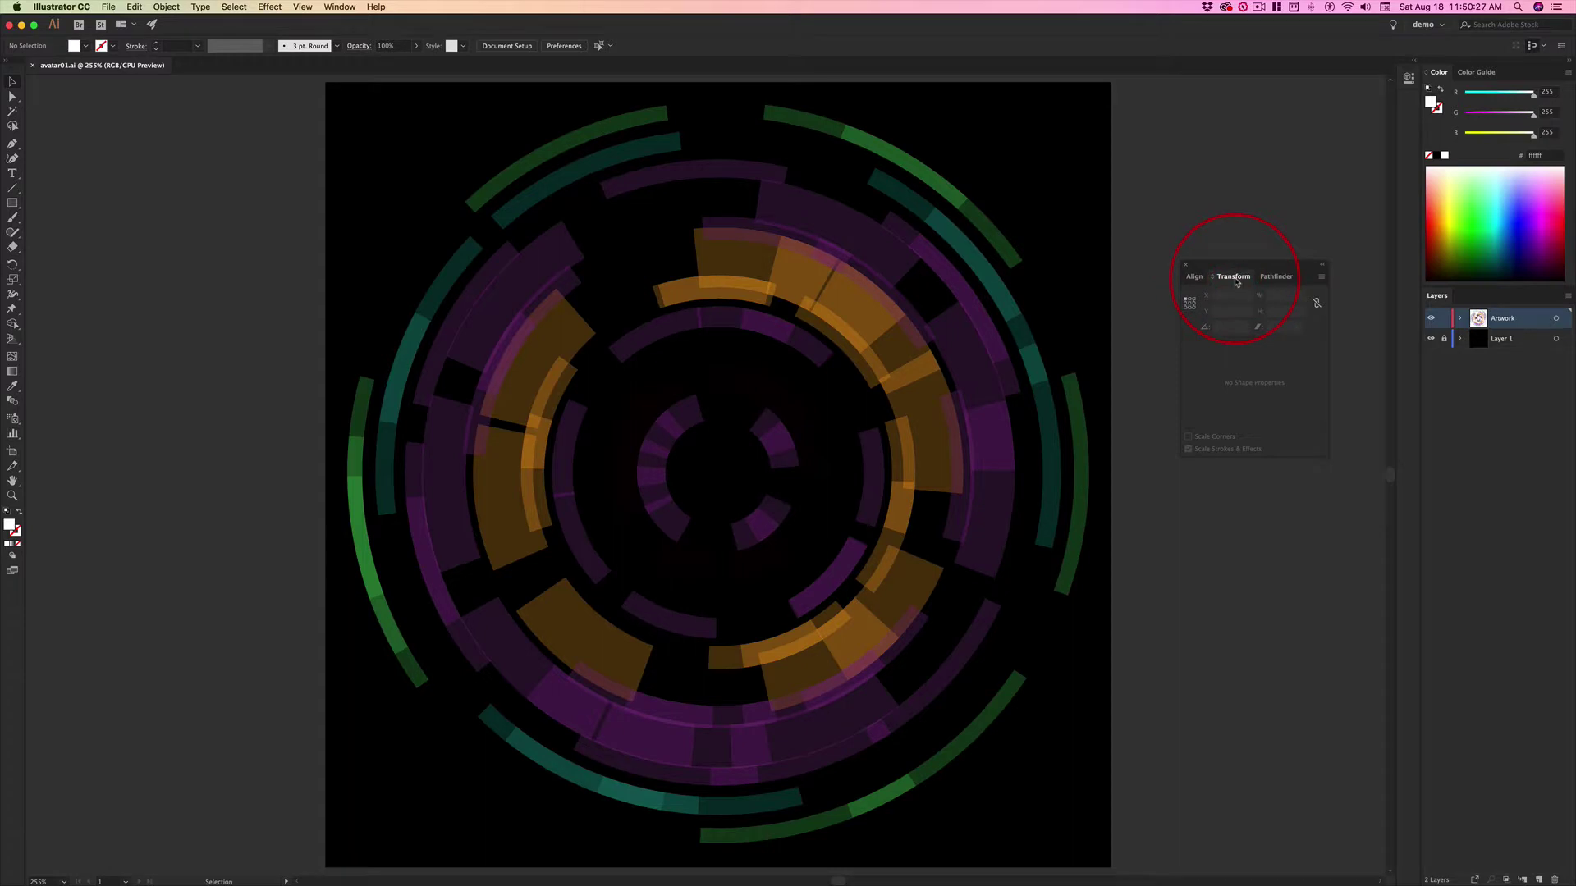
click(1274, 280)
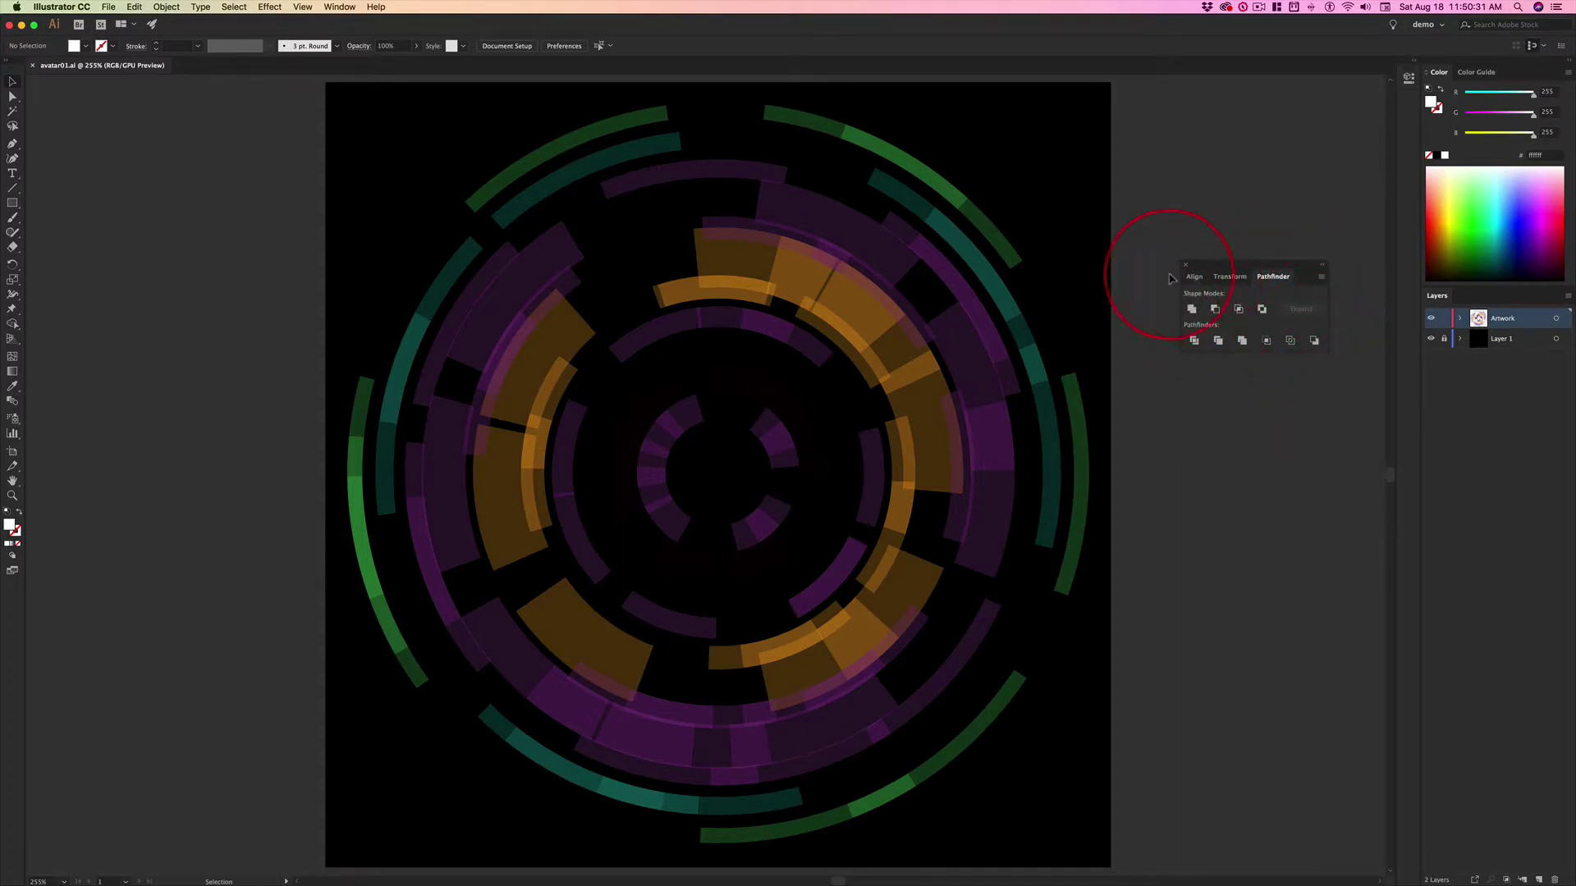
click(1196, 276)
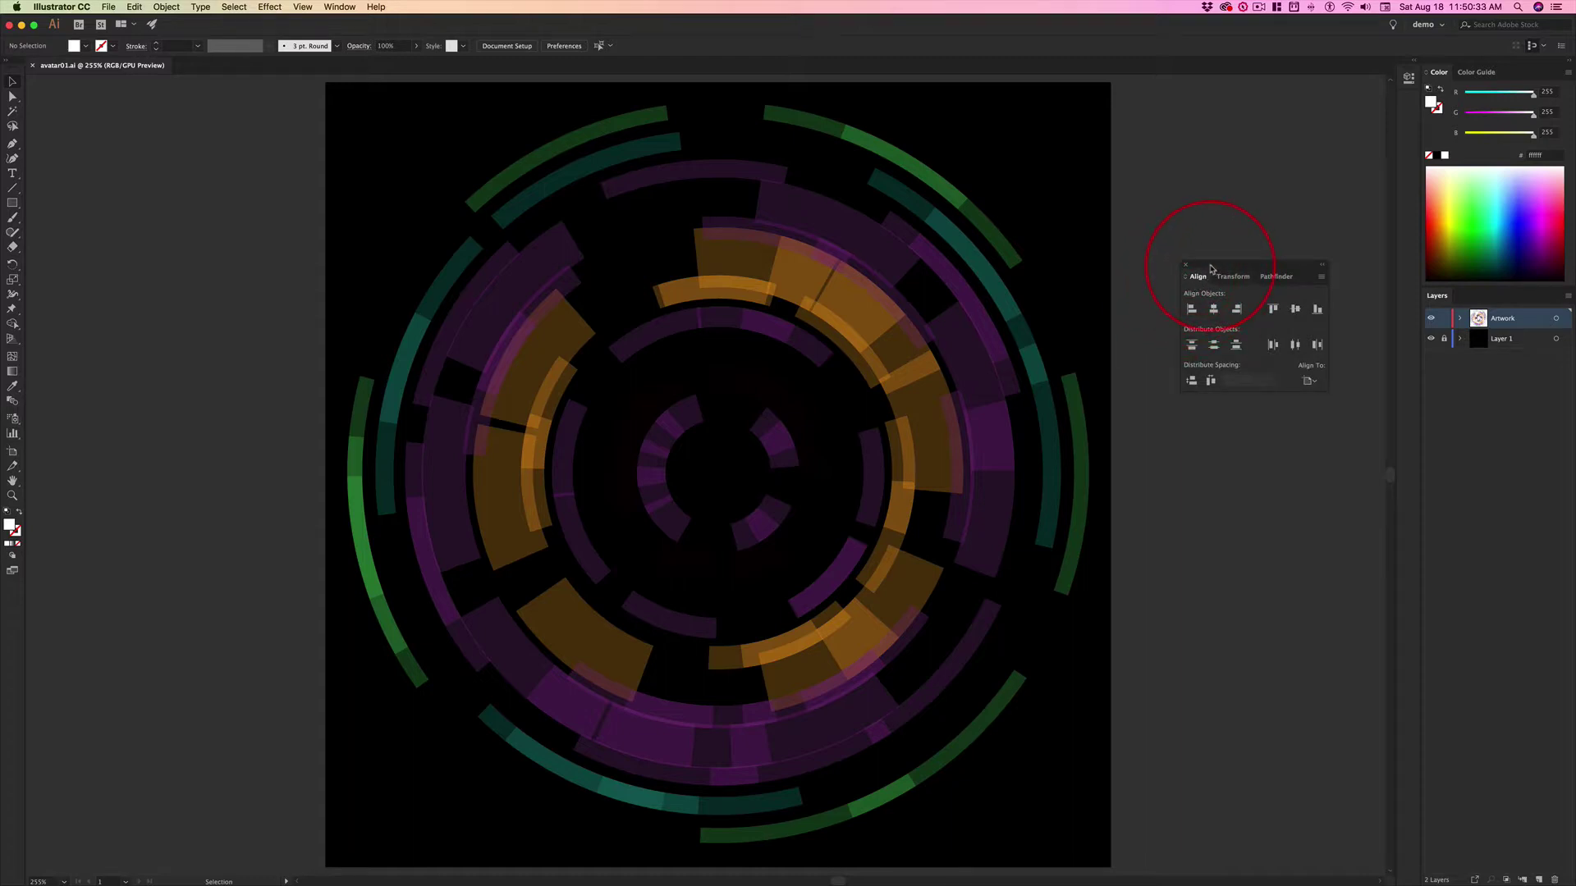
drag(1211, 268, 1466, 289)
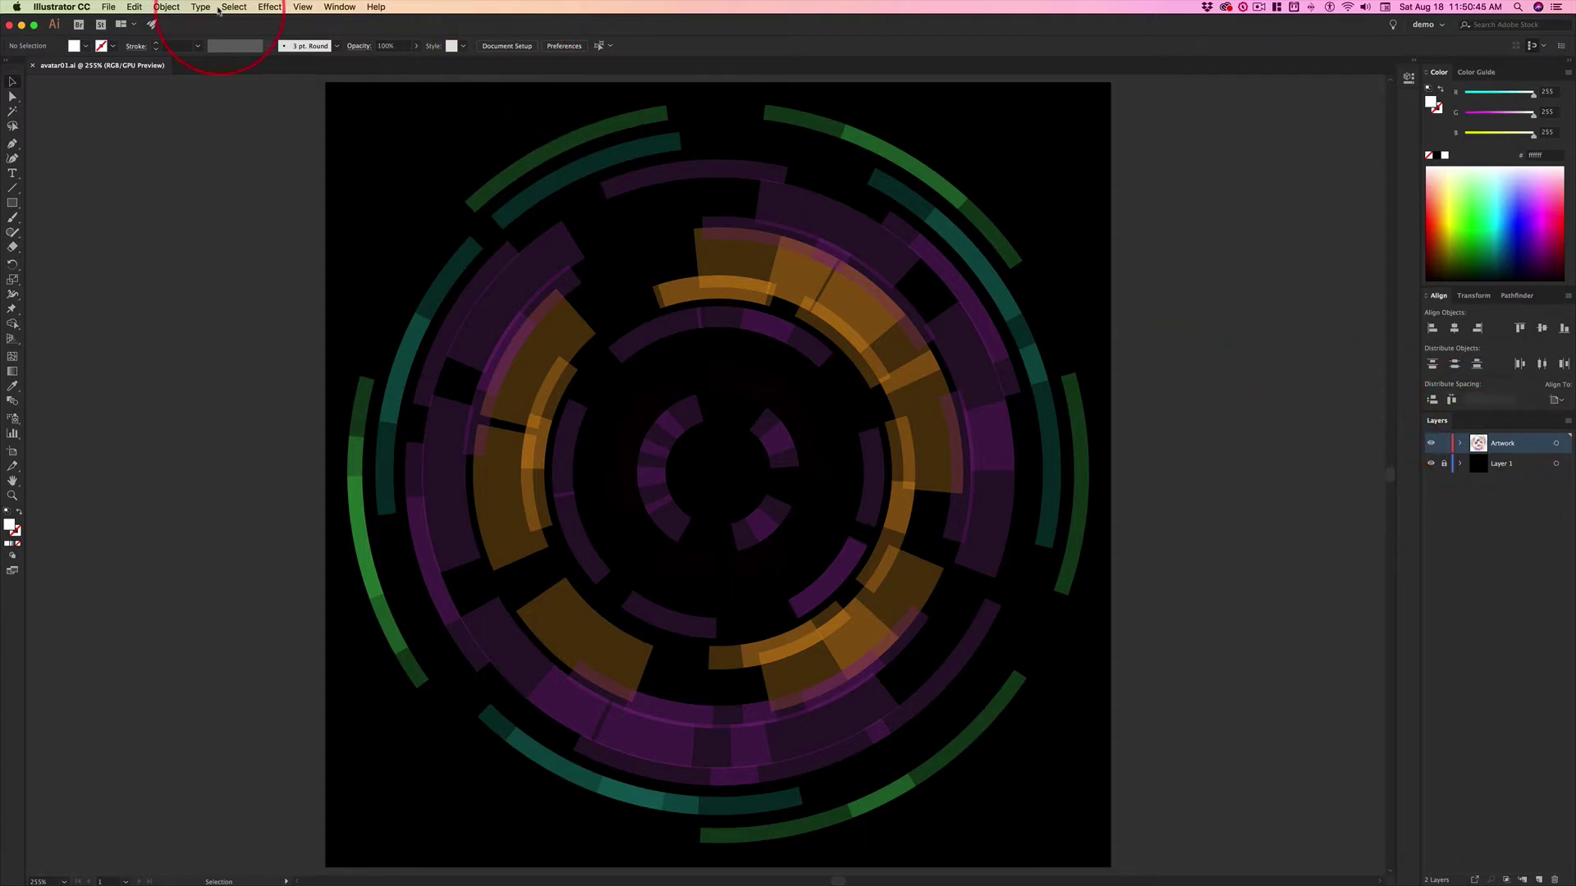
- Add the Artboards panel to the Layers panel group, separating and closing the Asset Export panel grouped with it
click(339, 9)
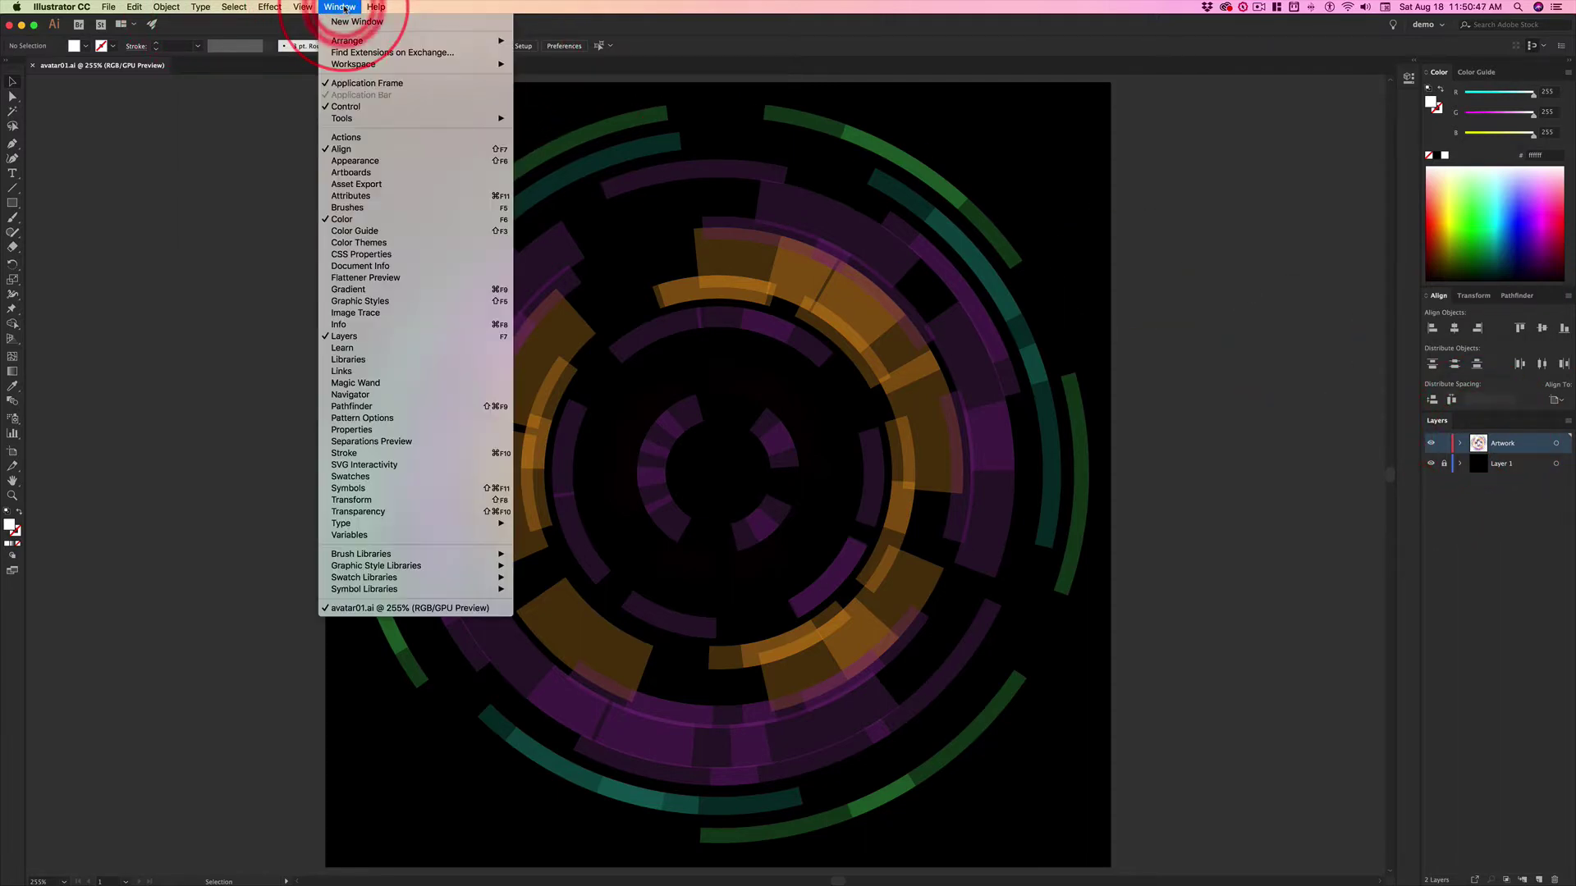
click(354, 173)
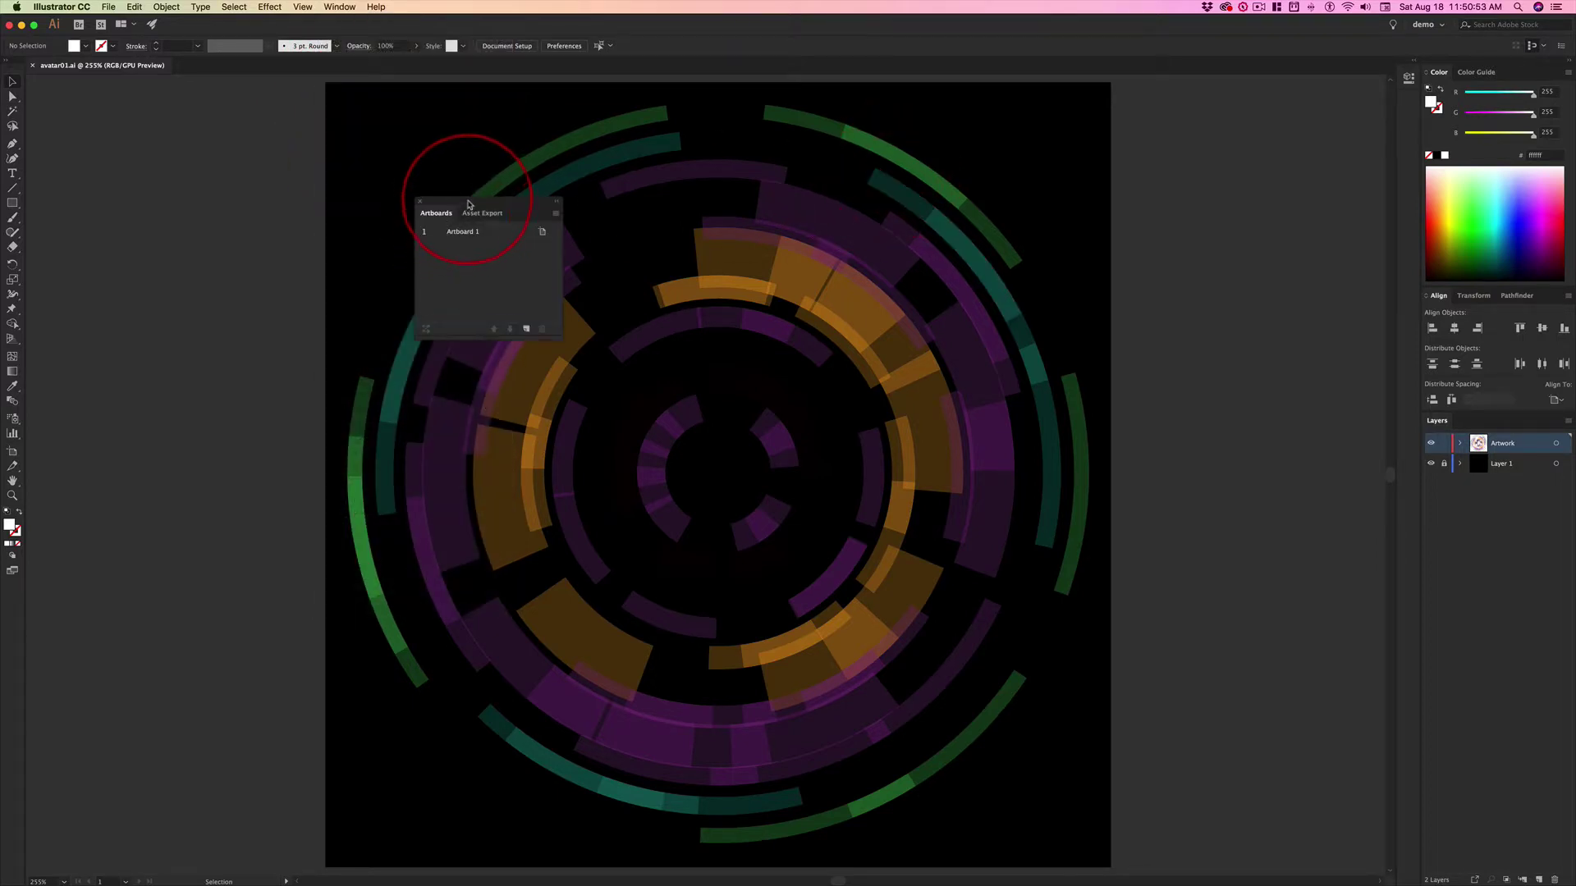
drag(487, 217, 168, 194)
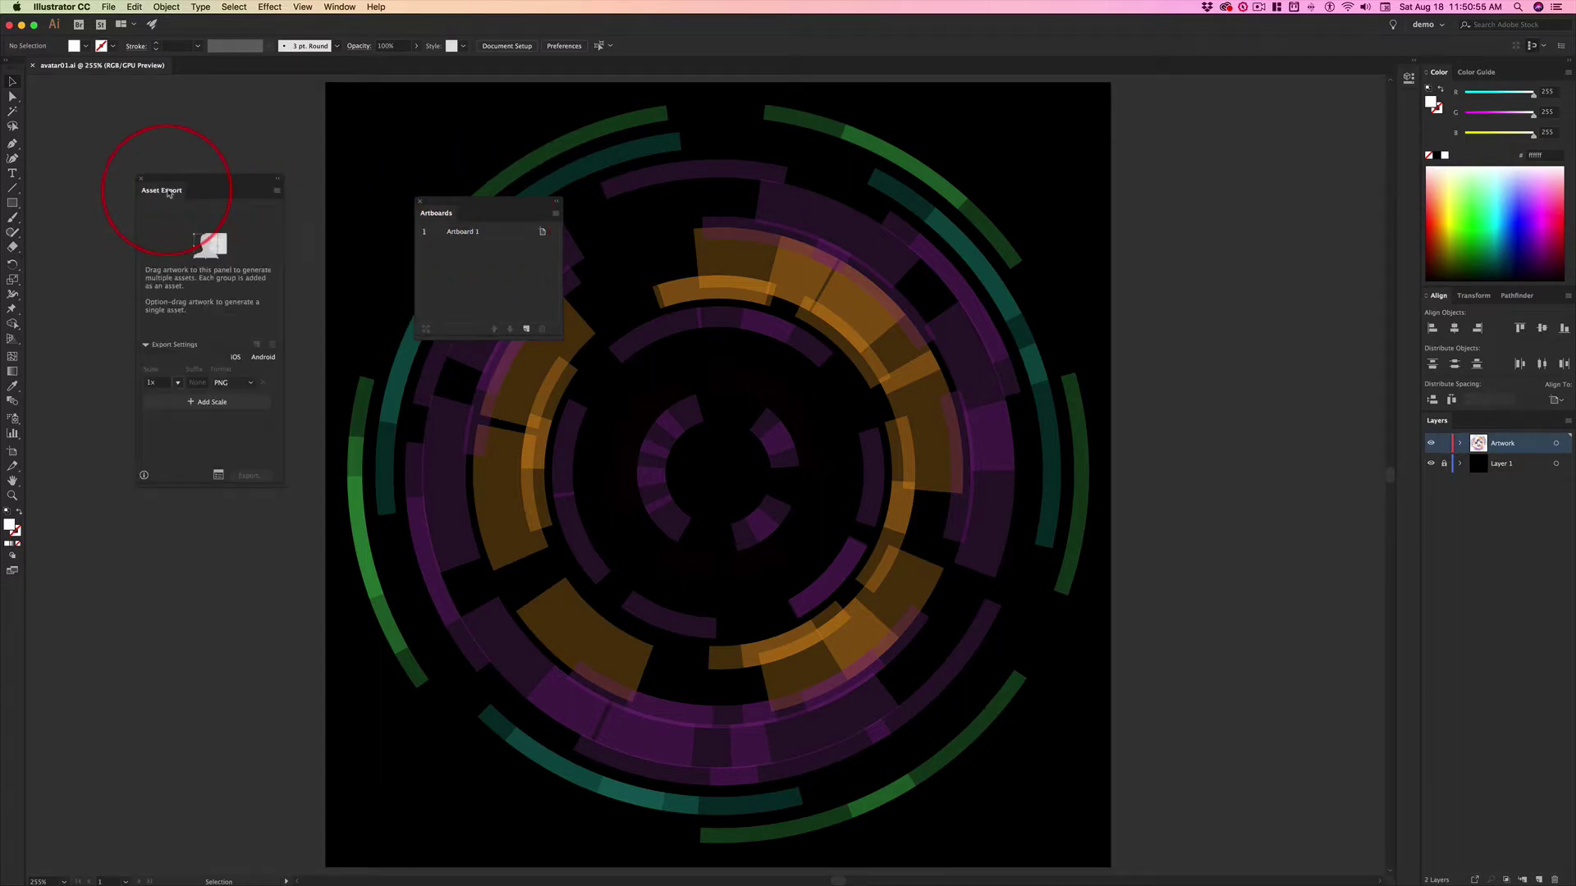
click(142, 181)
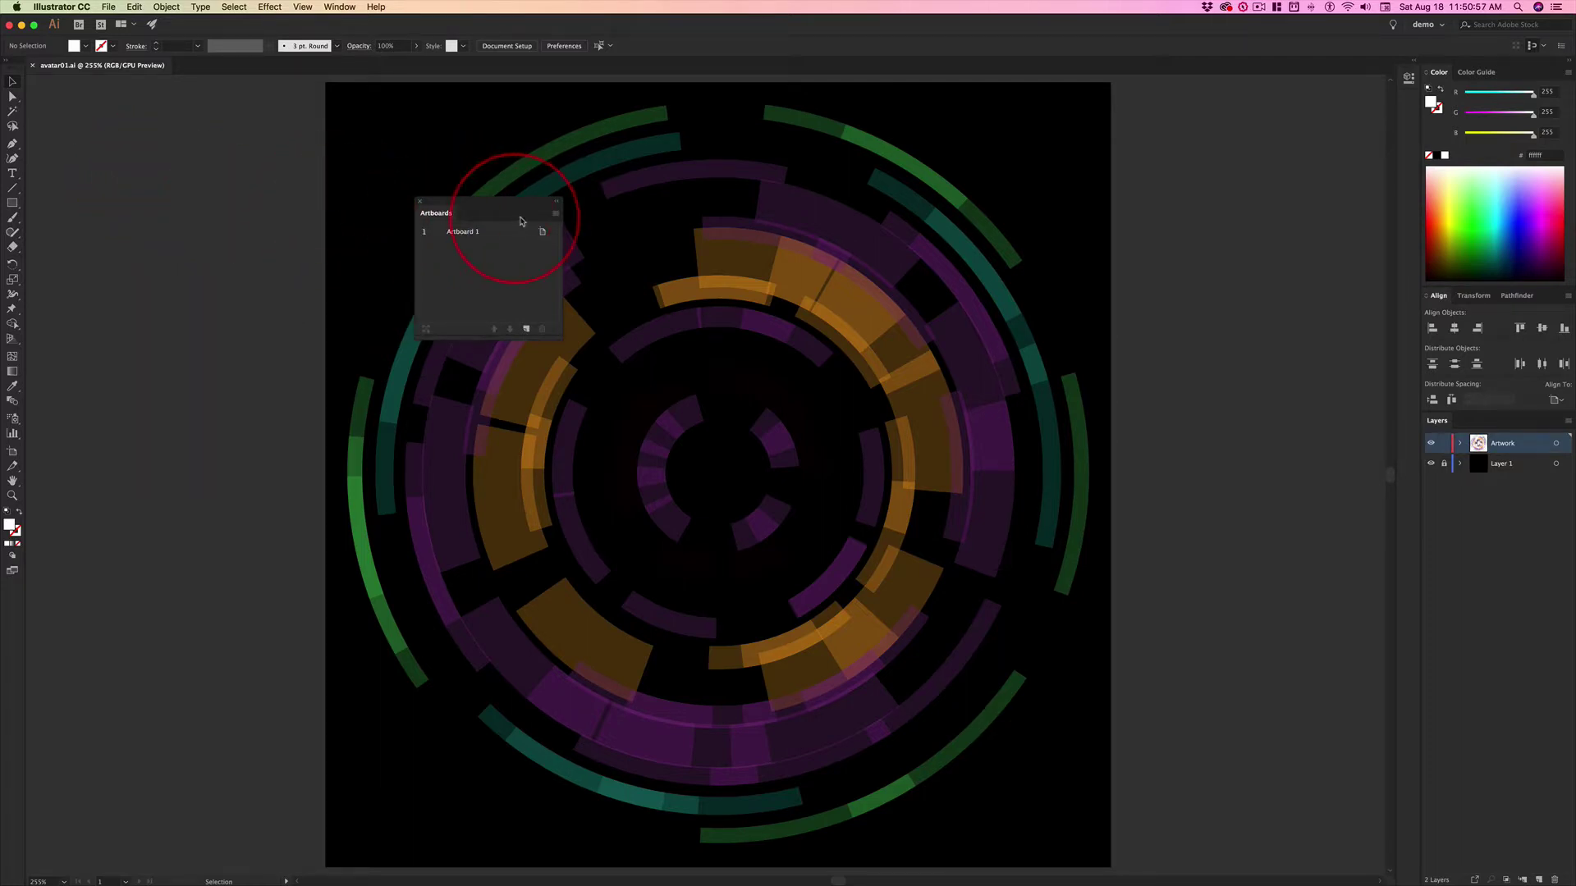
drag(442, 216, 1481, 429)
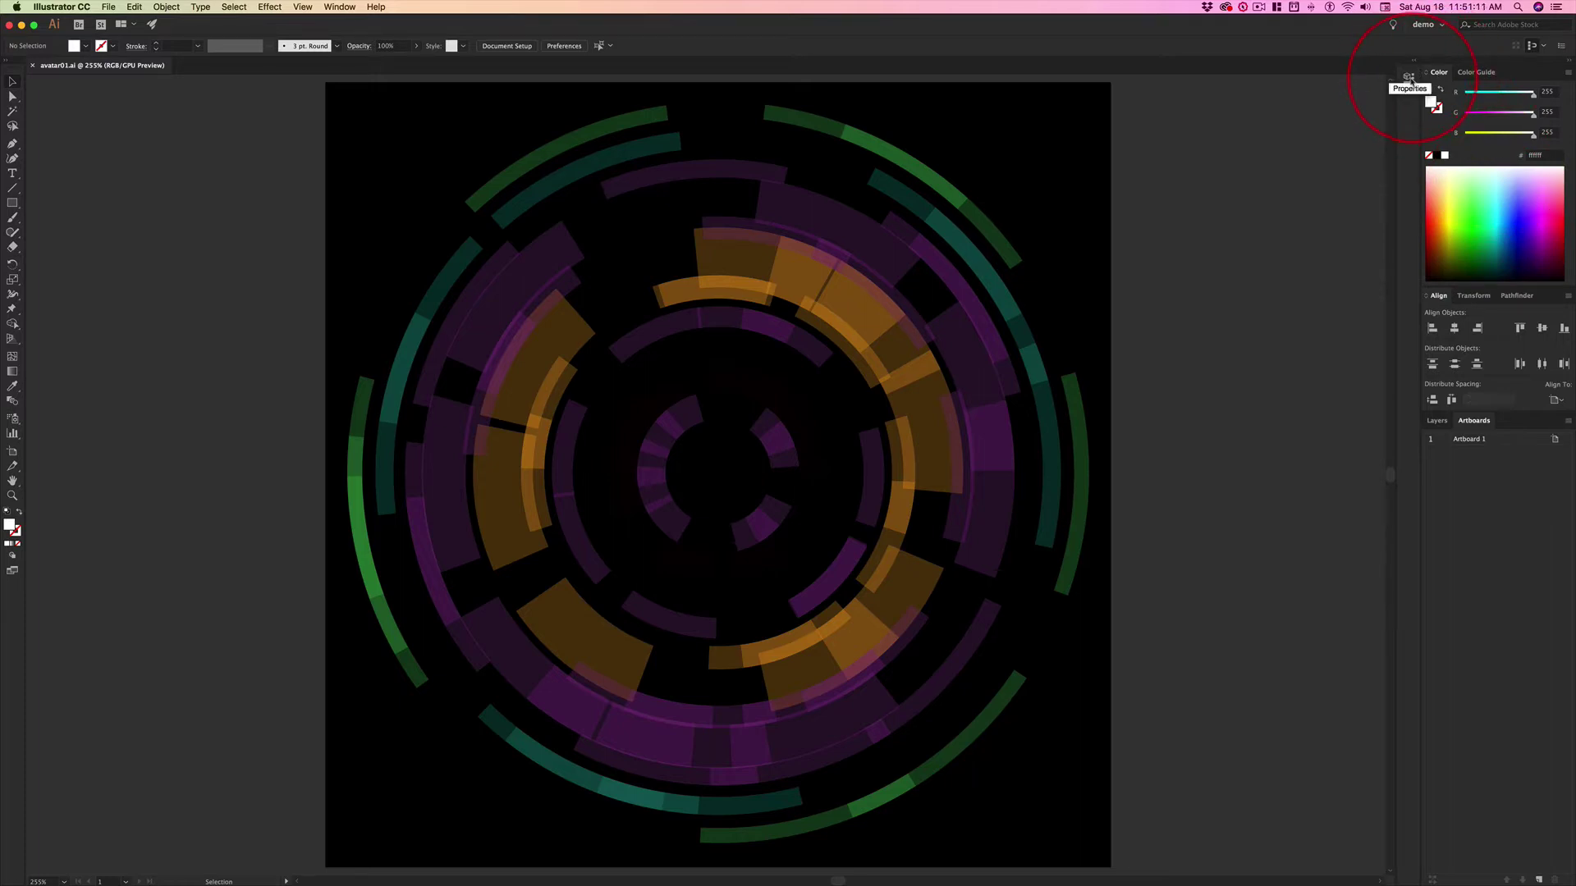
- Save the current panel layout as a new workspace named "demo", overwriting the existing one with that name
click(1430, 25)
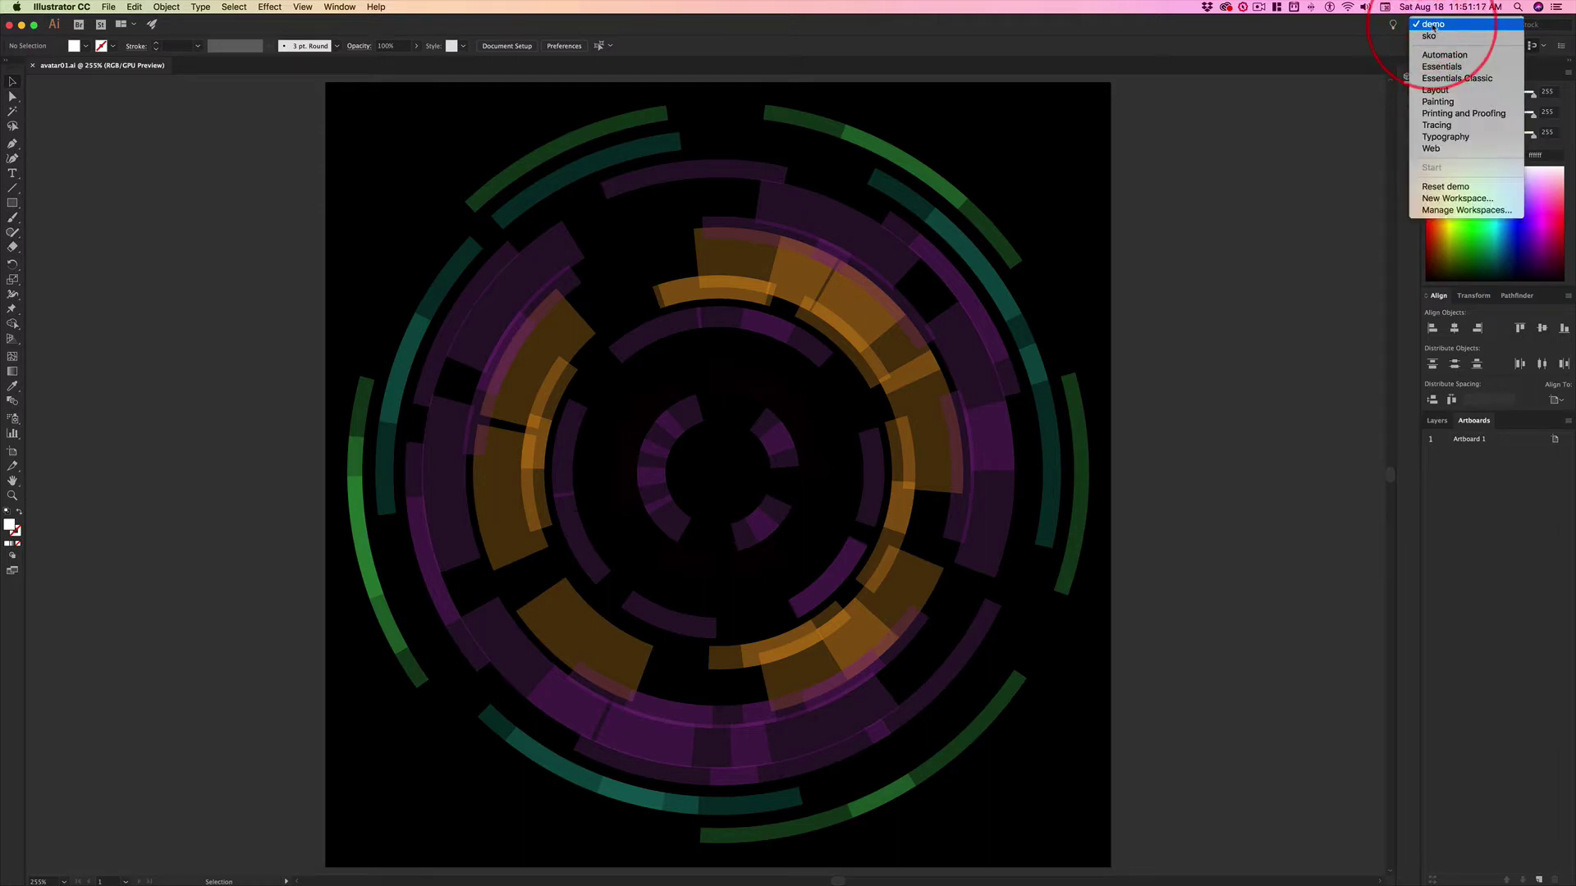
click(1460, 199)
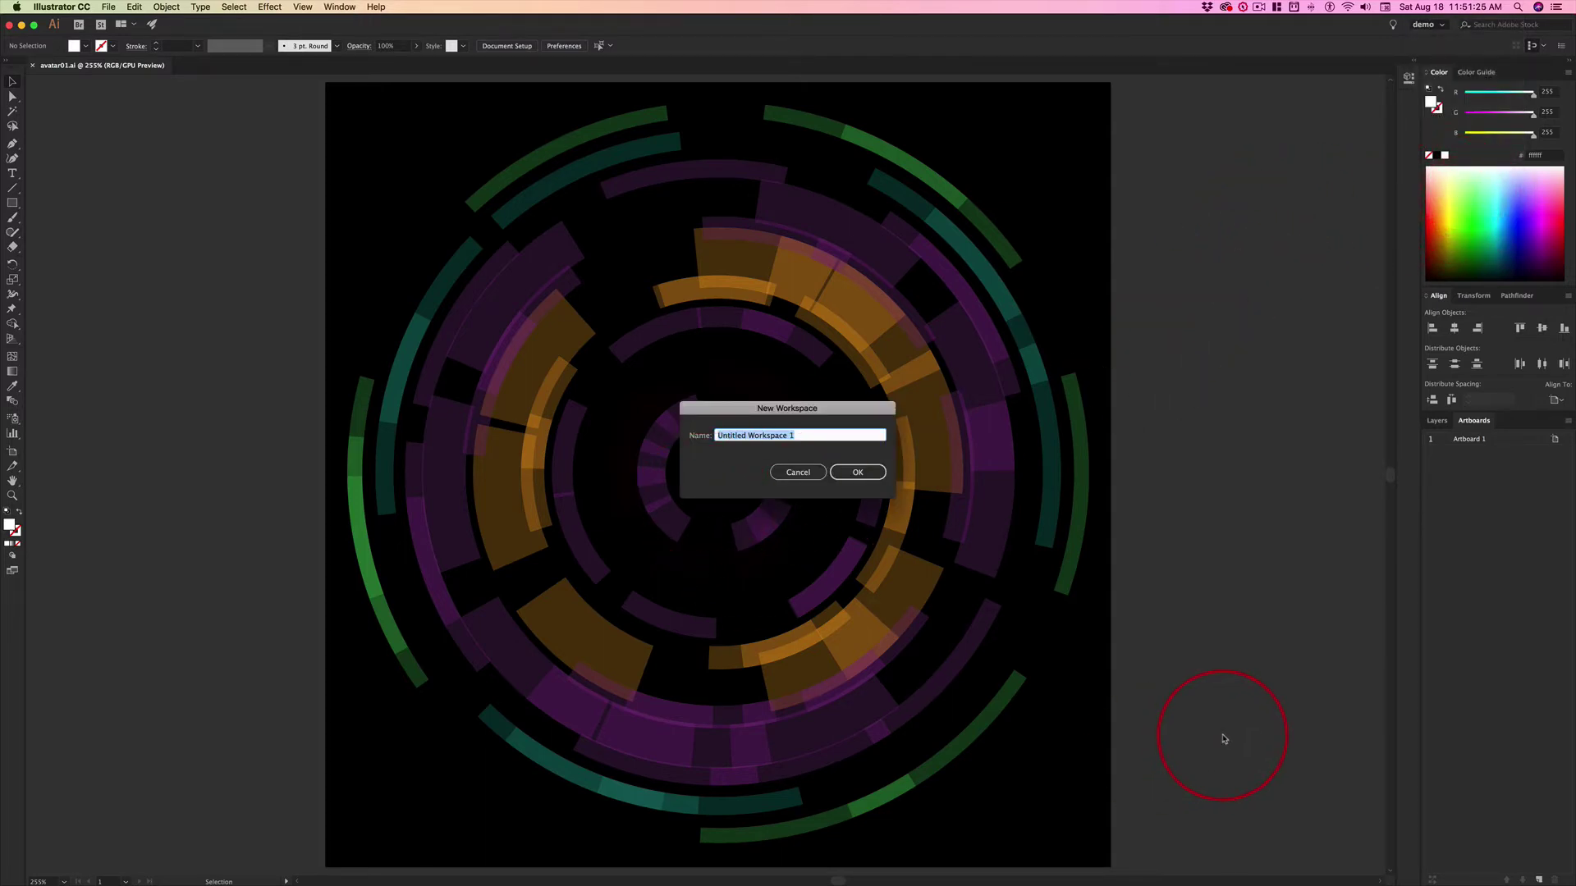
text(demo)
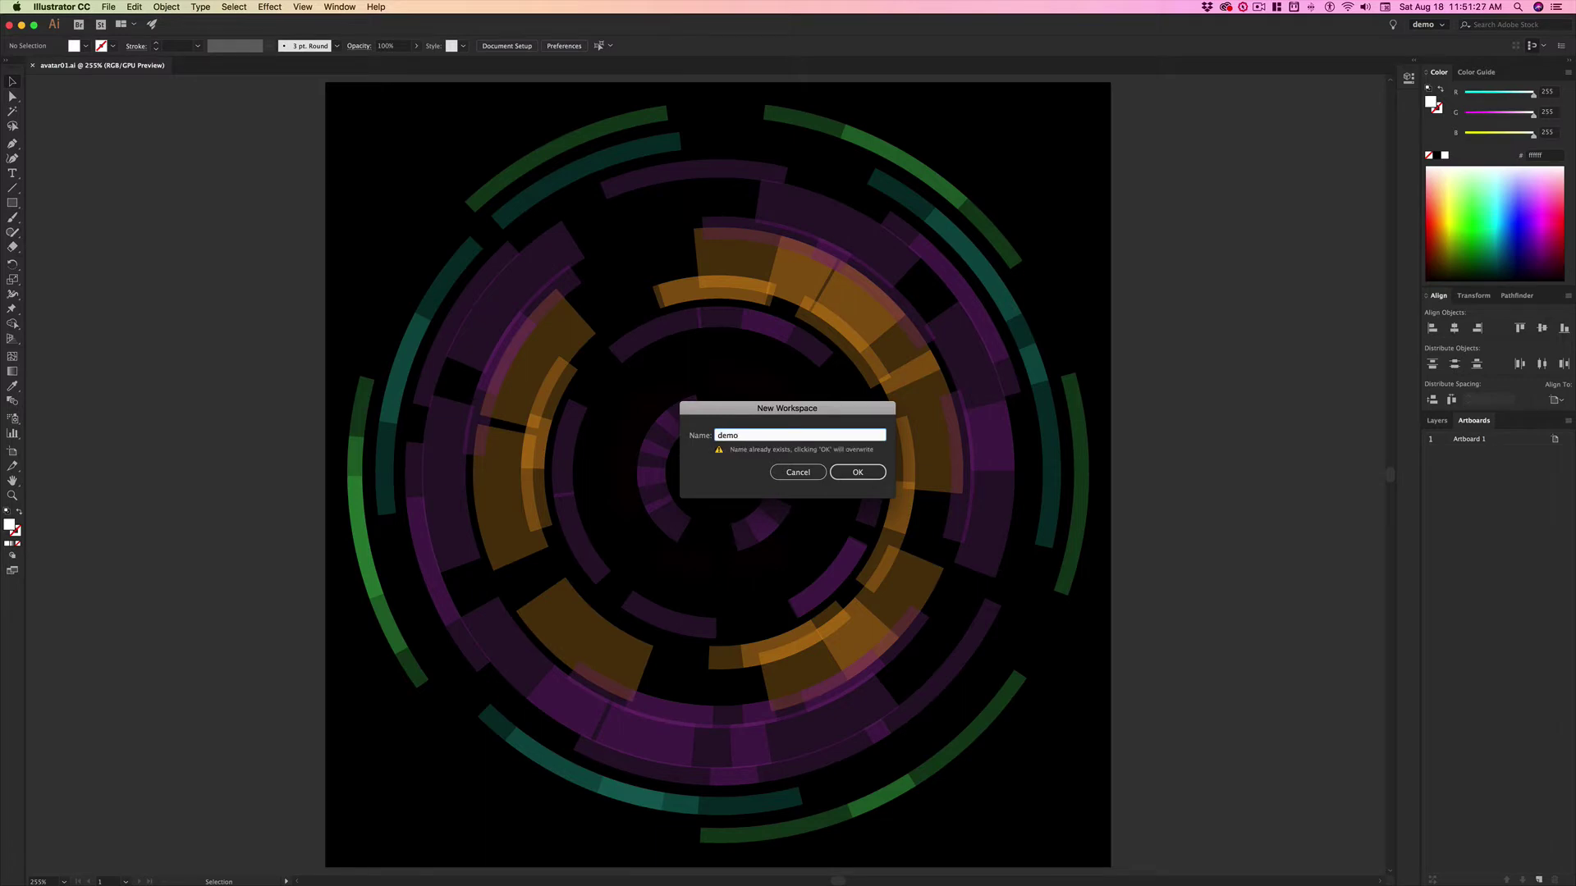
click(877, 474)
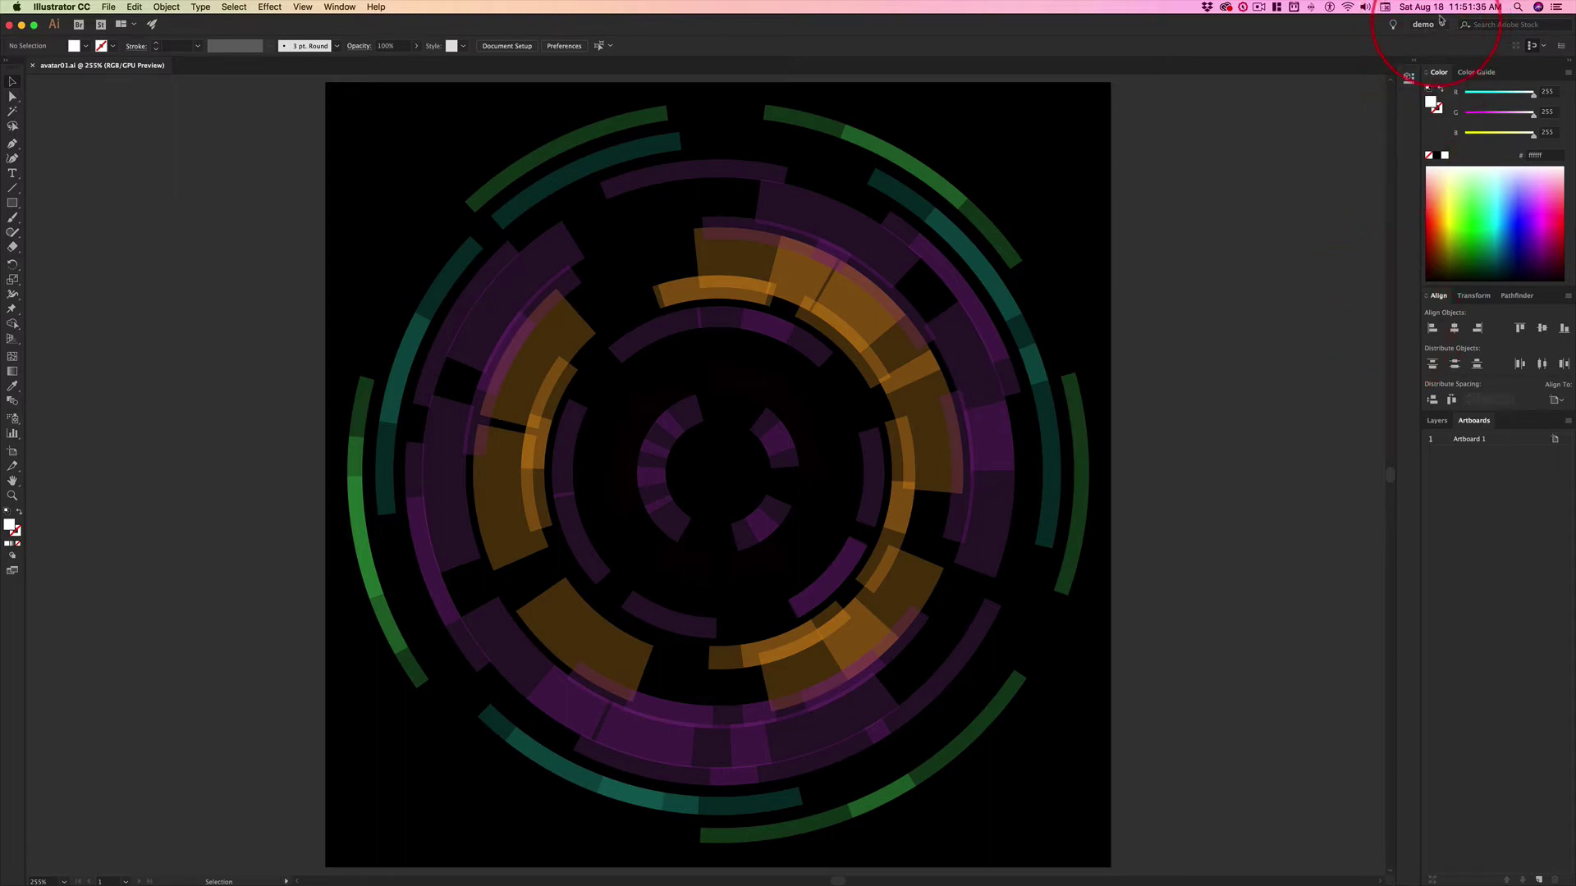
- Switch to the "sko" workspace and back to "demo" to check the saved panel layout
click(1437, 31)
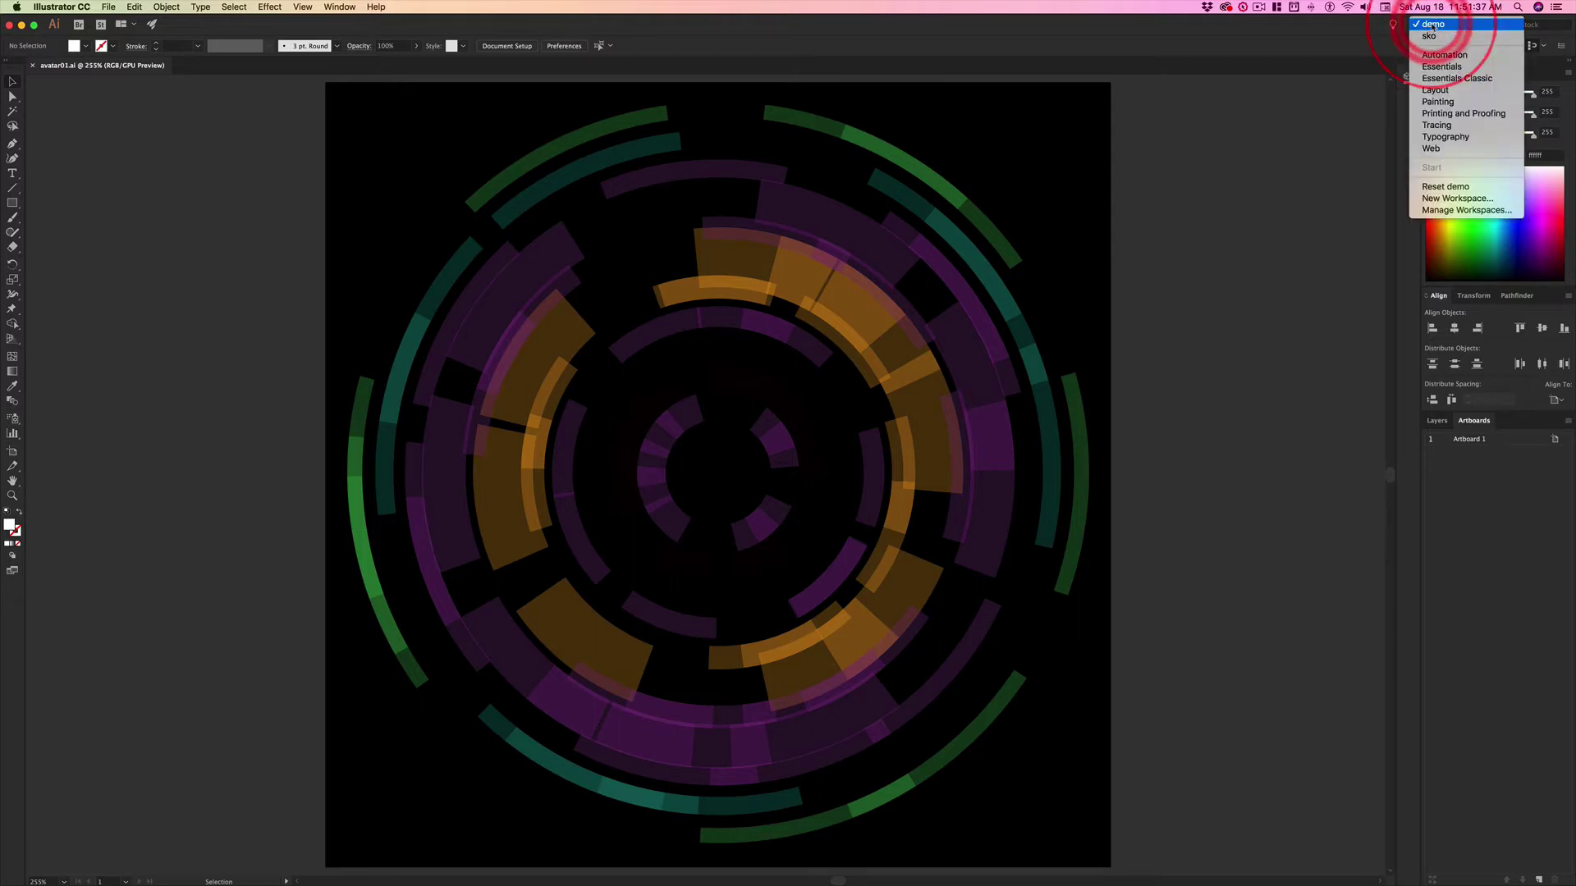
click(1433, 36)
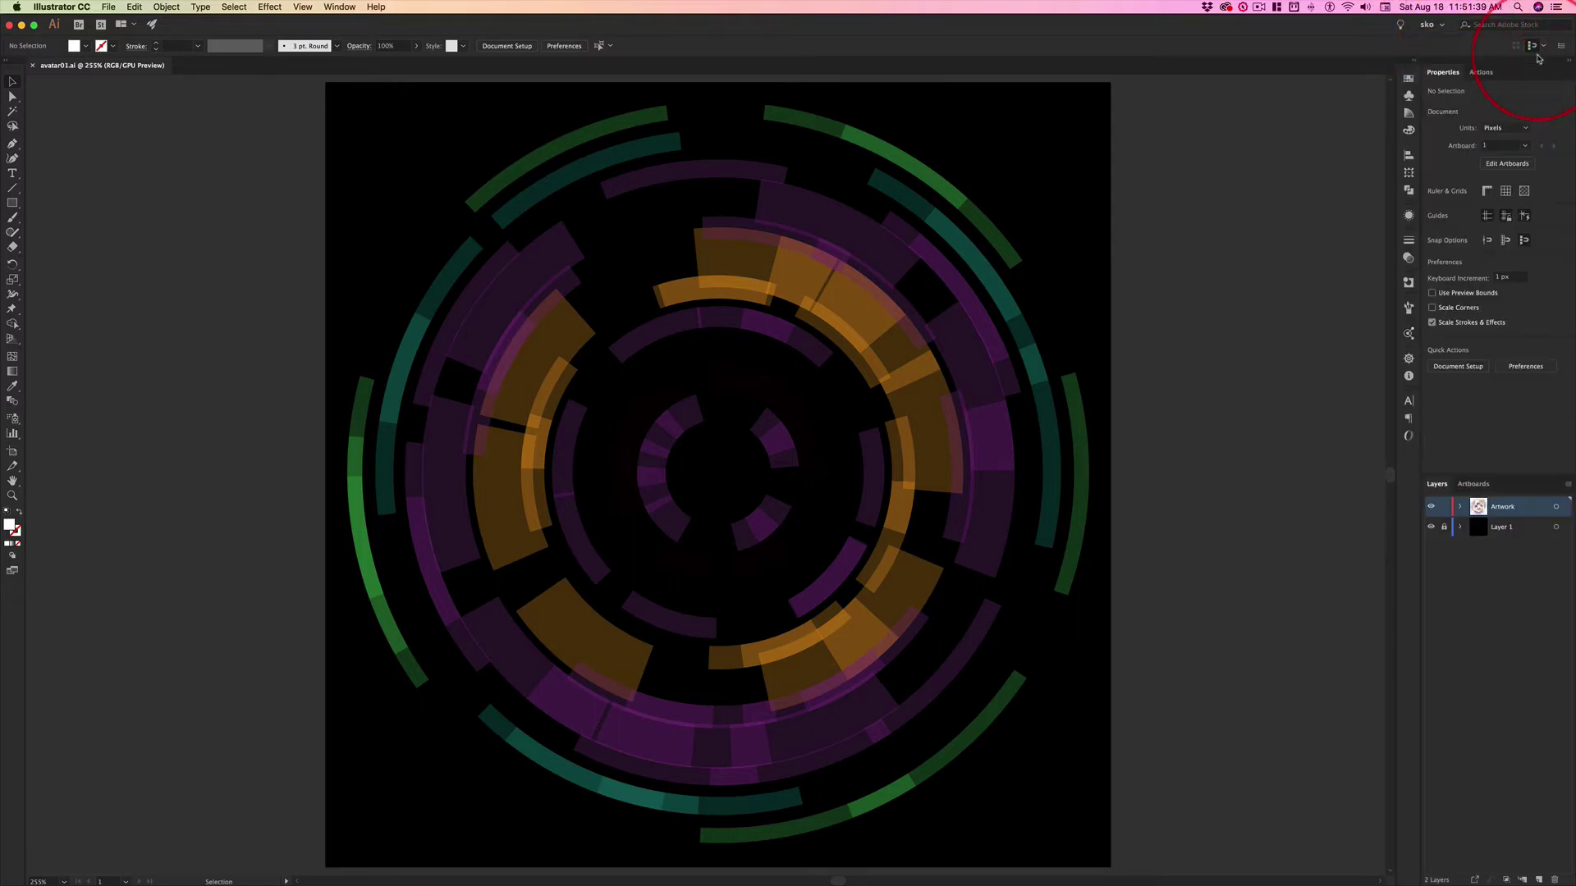
click(1435, 27)
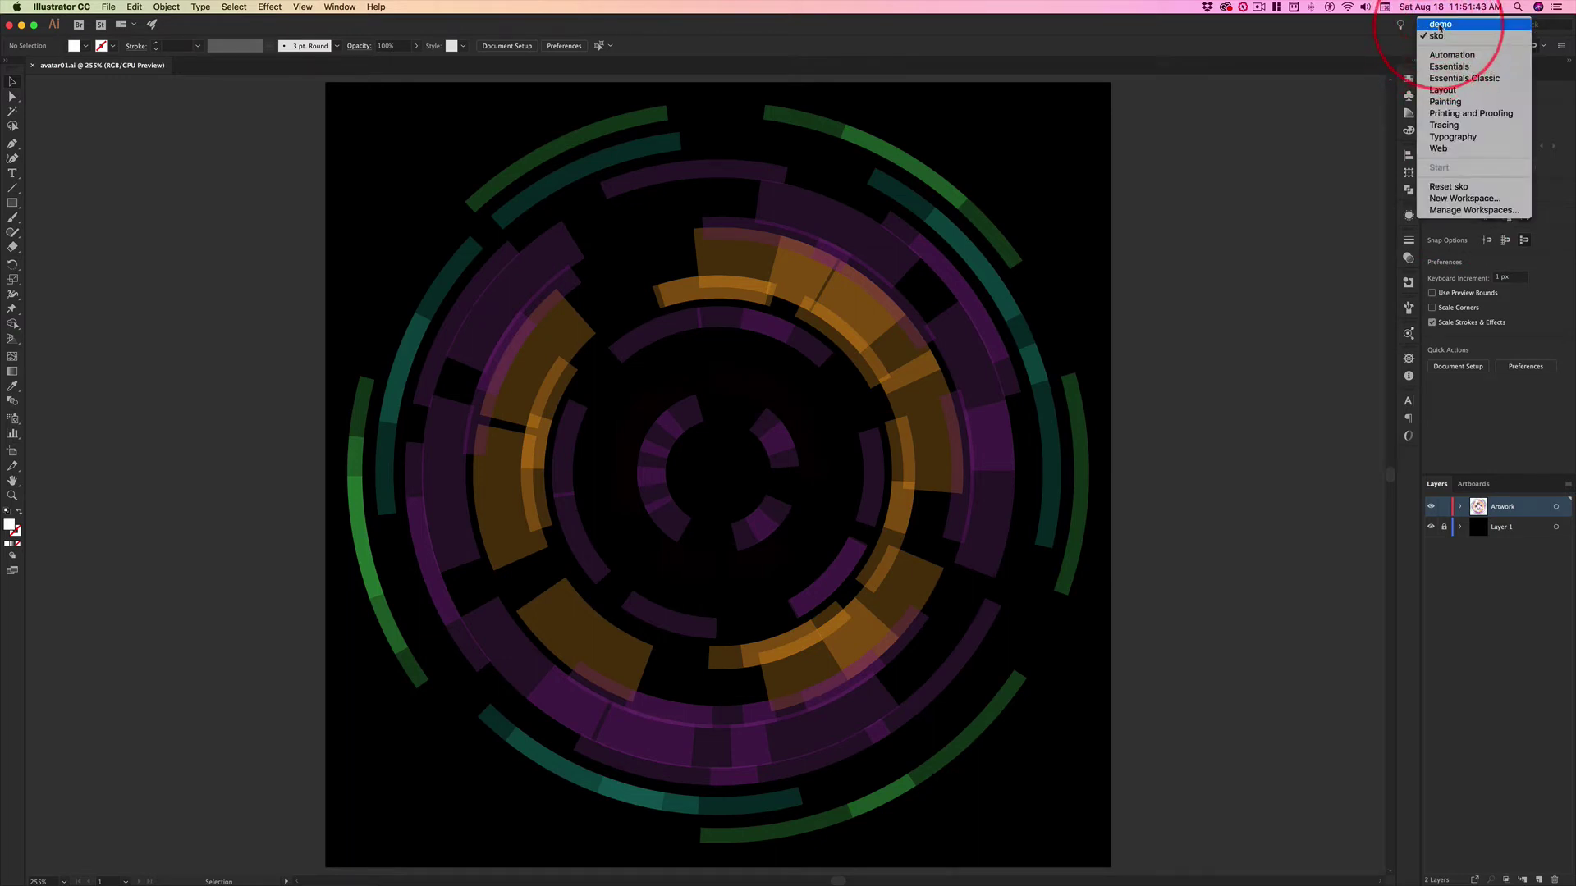
click(1437, 34)
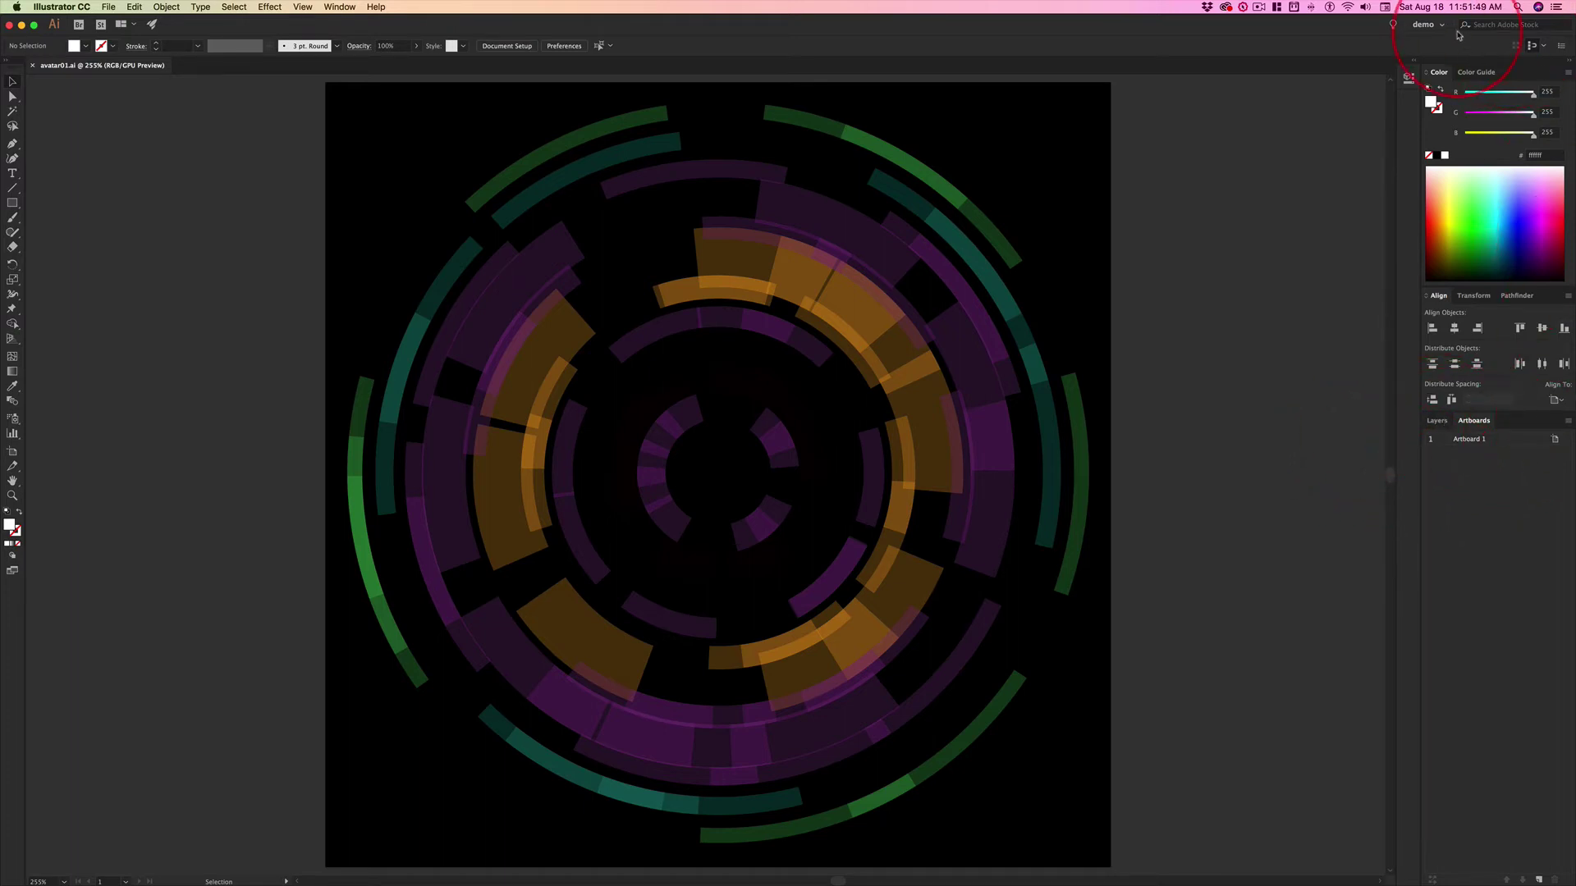
- Bring Layers in front of Artboards and save the layout again as the "demo" workspace, overwriting the existing one
click(1438, 422)
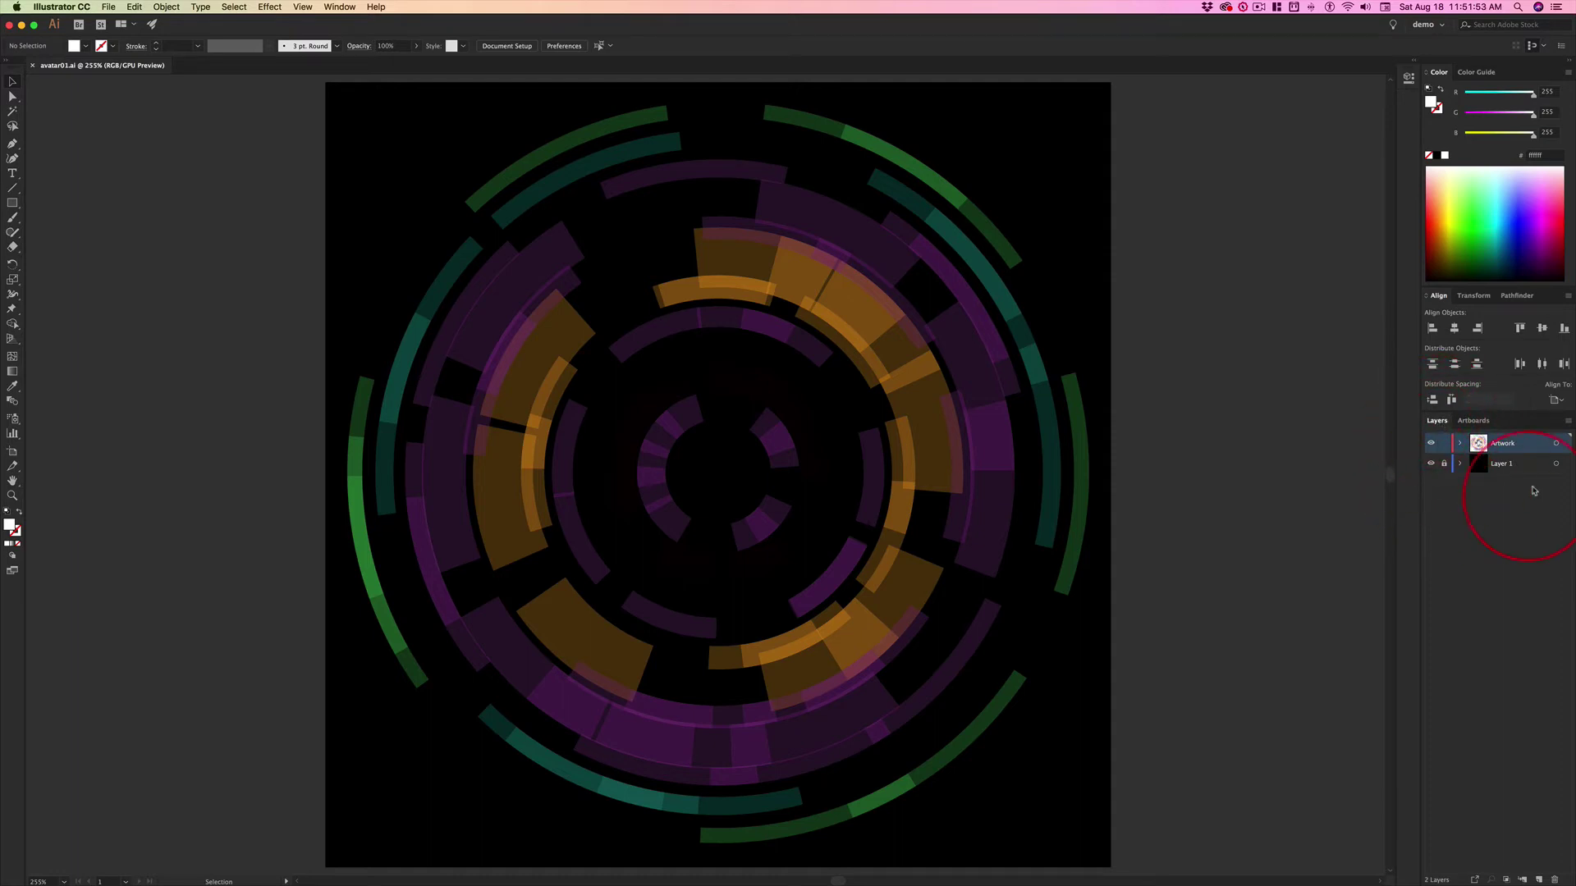
click(1429, 25)
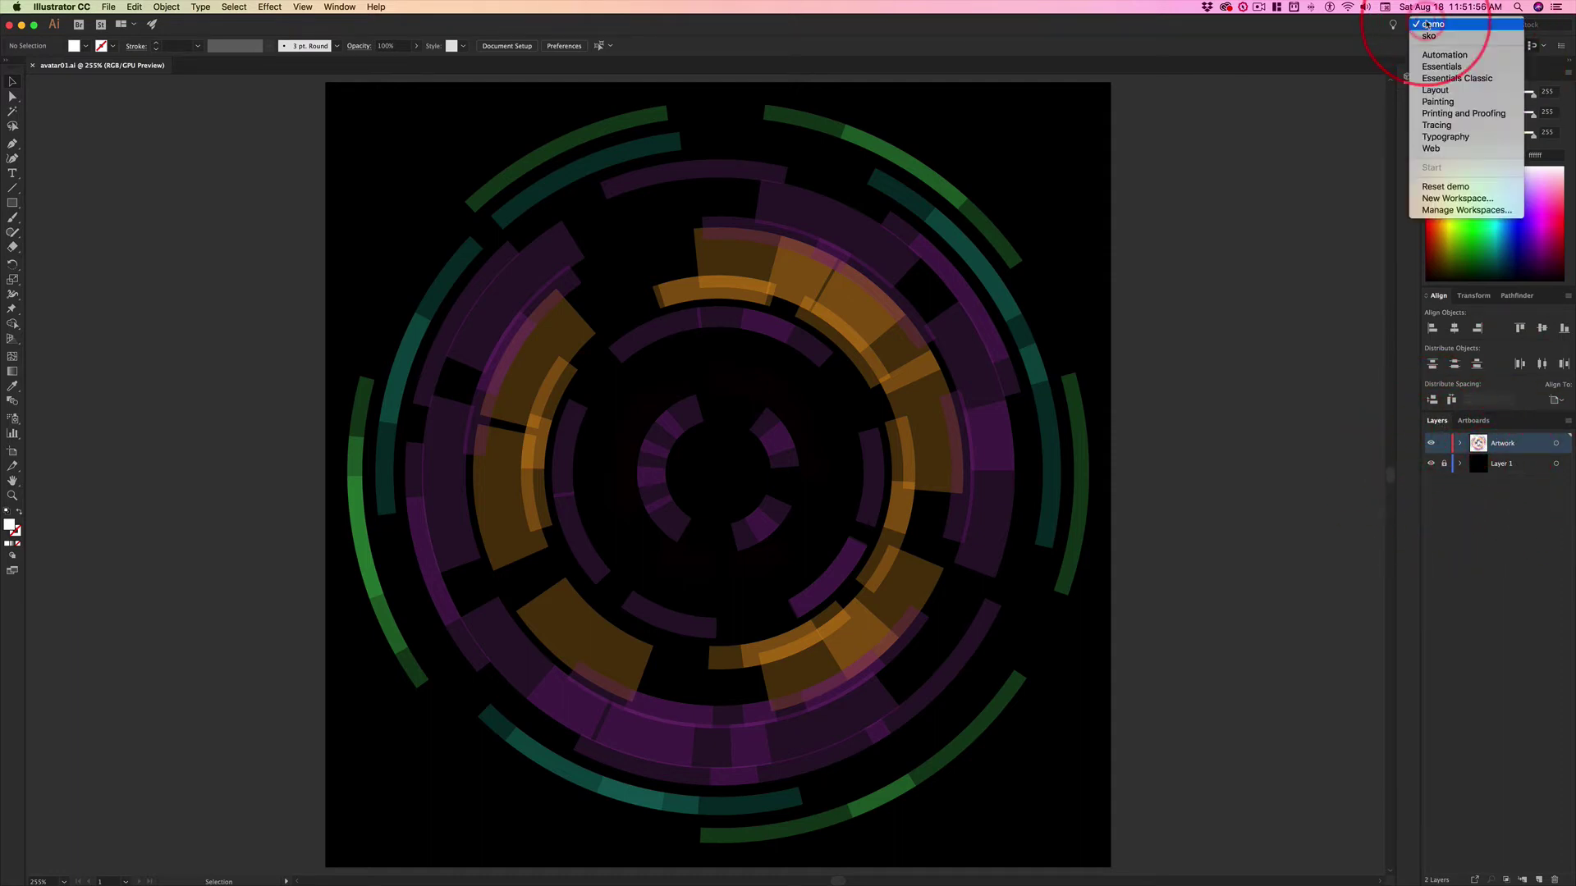
click(1453, 197)
text(demo)
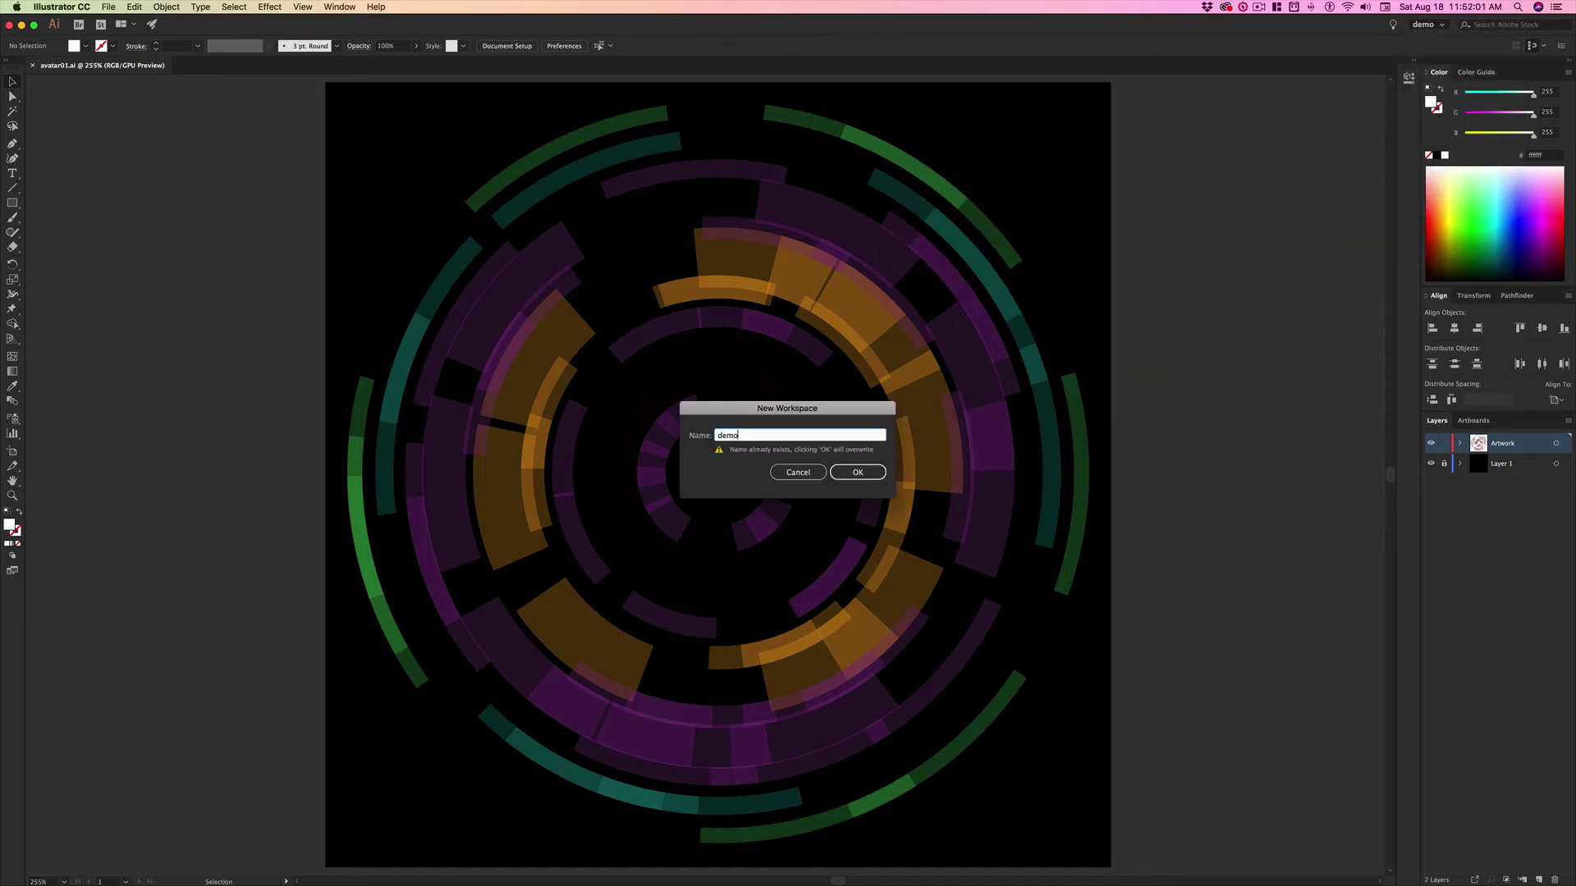
key(Return)
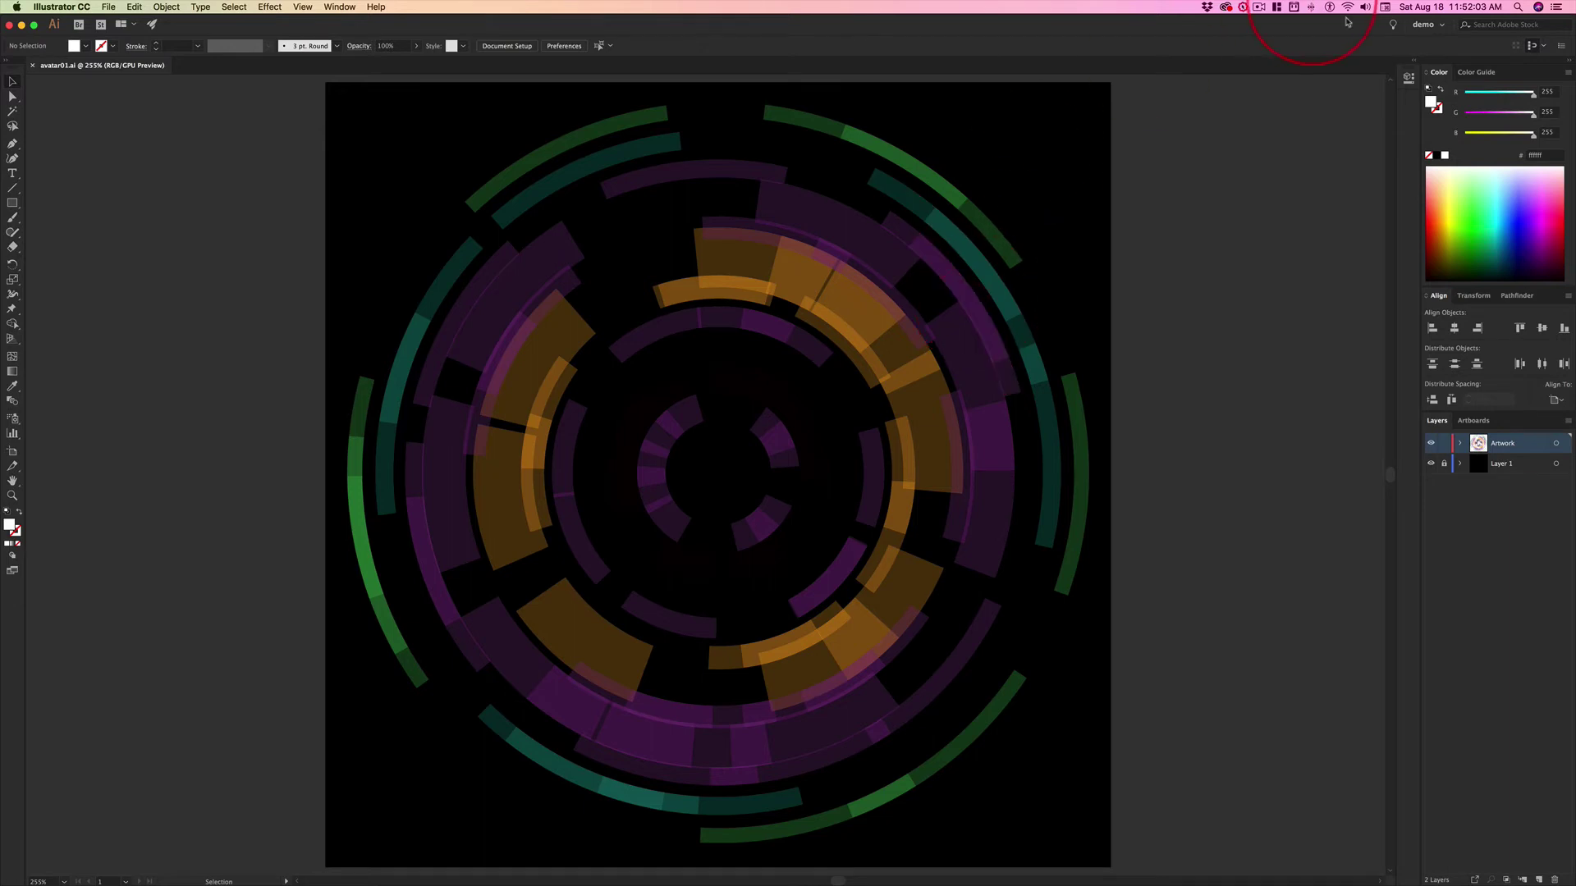
- Switch to the "sko" workspace and return to "demo" to check which tab is active in the Layers panel group
click(1425, 24)
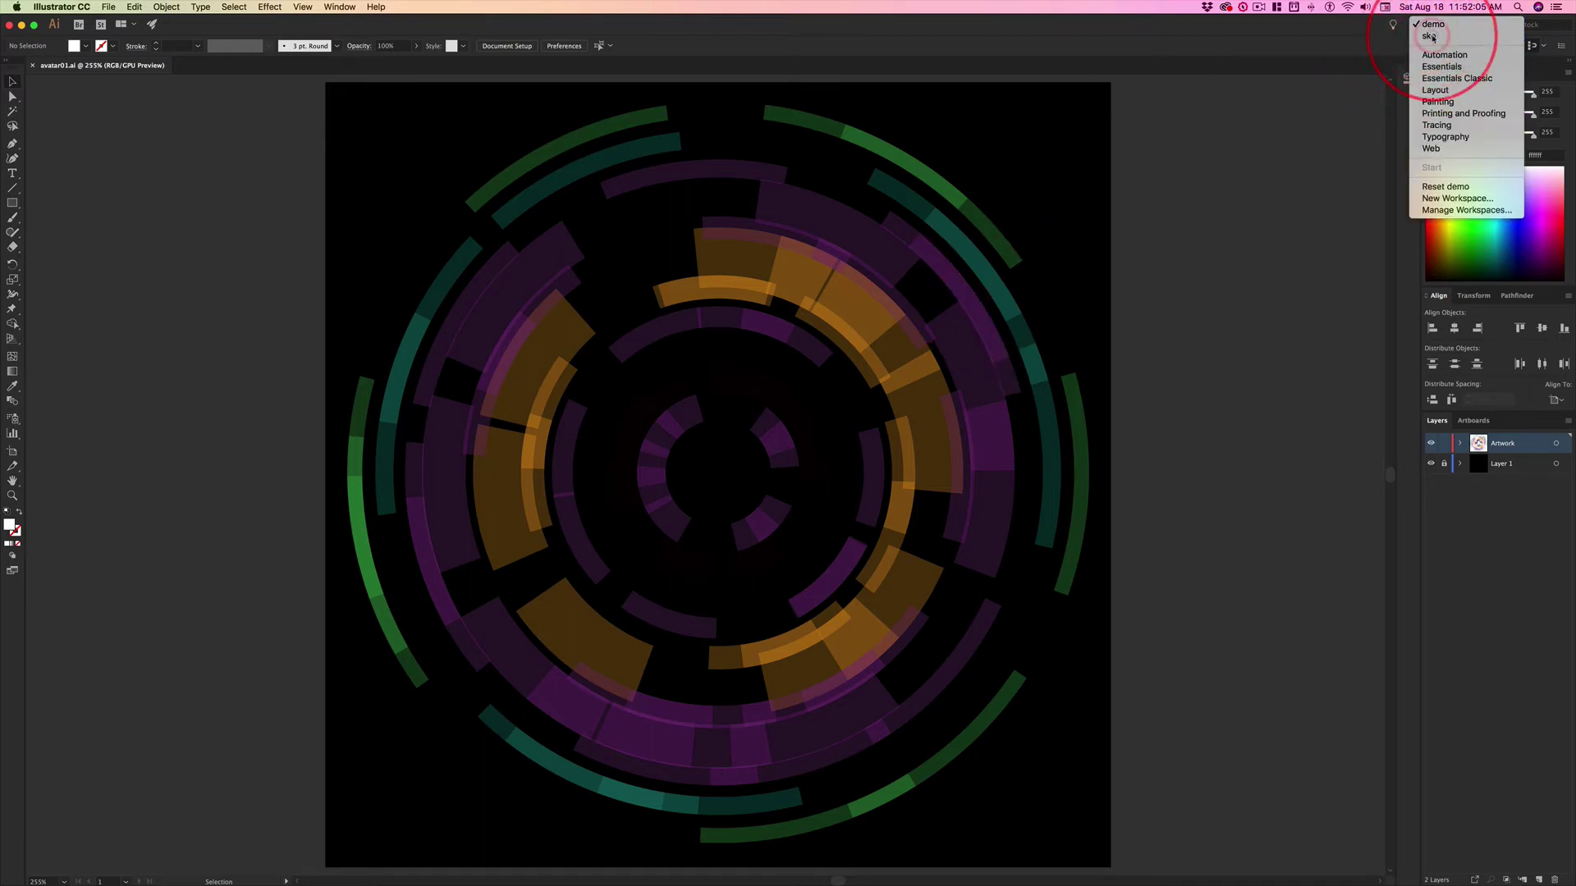
click(1429, 36)
click(1436, 24)
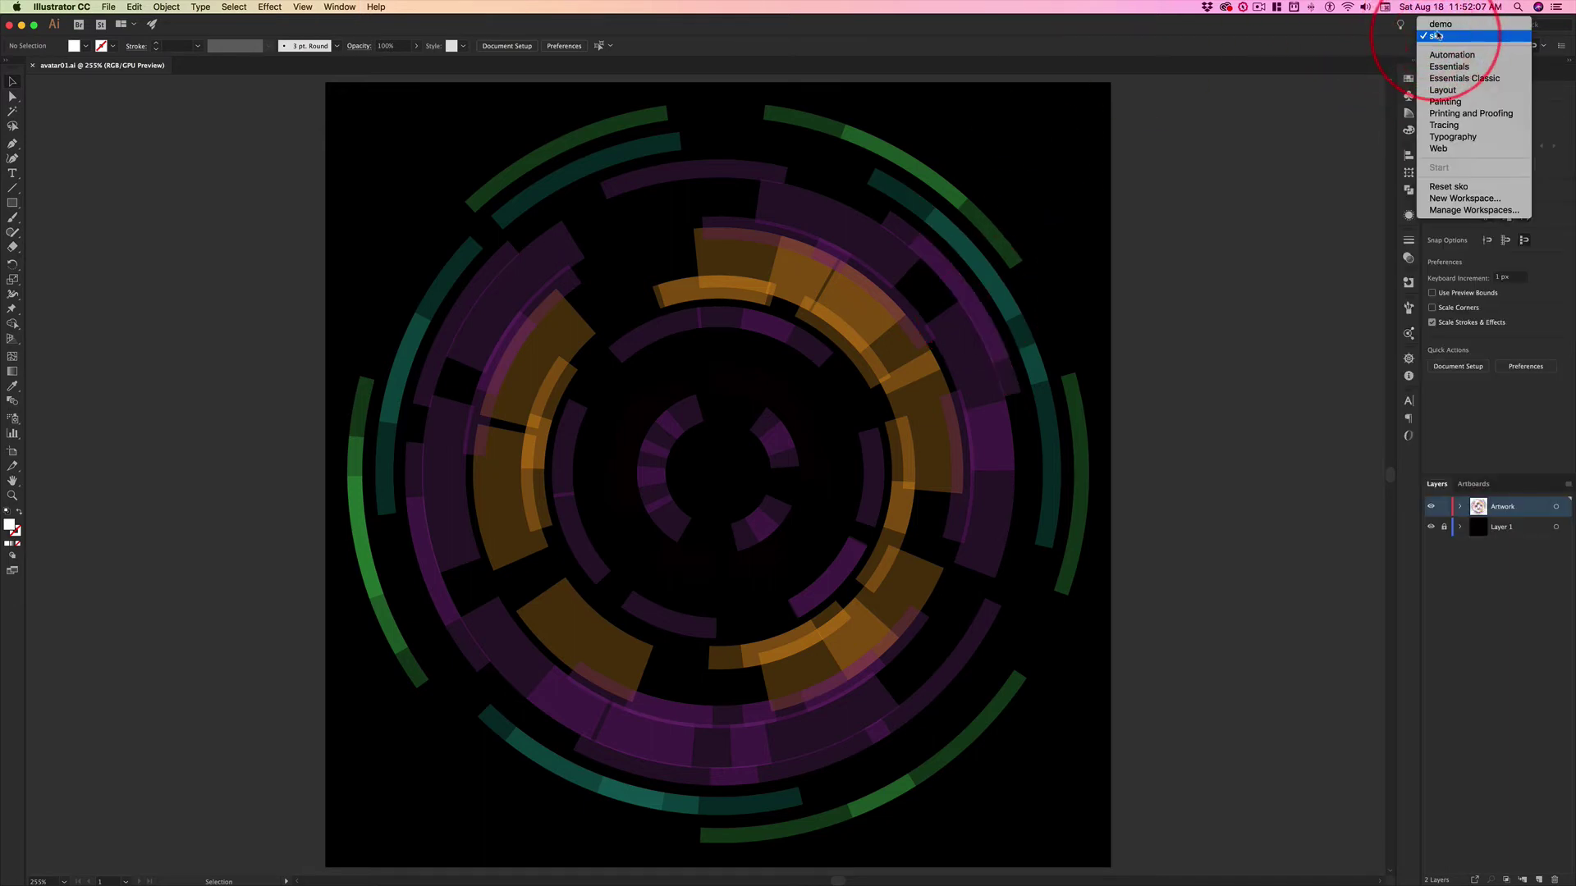
click(1441, 23)
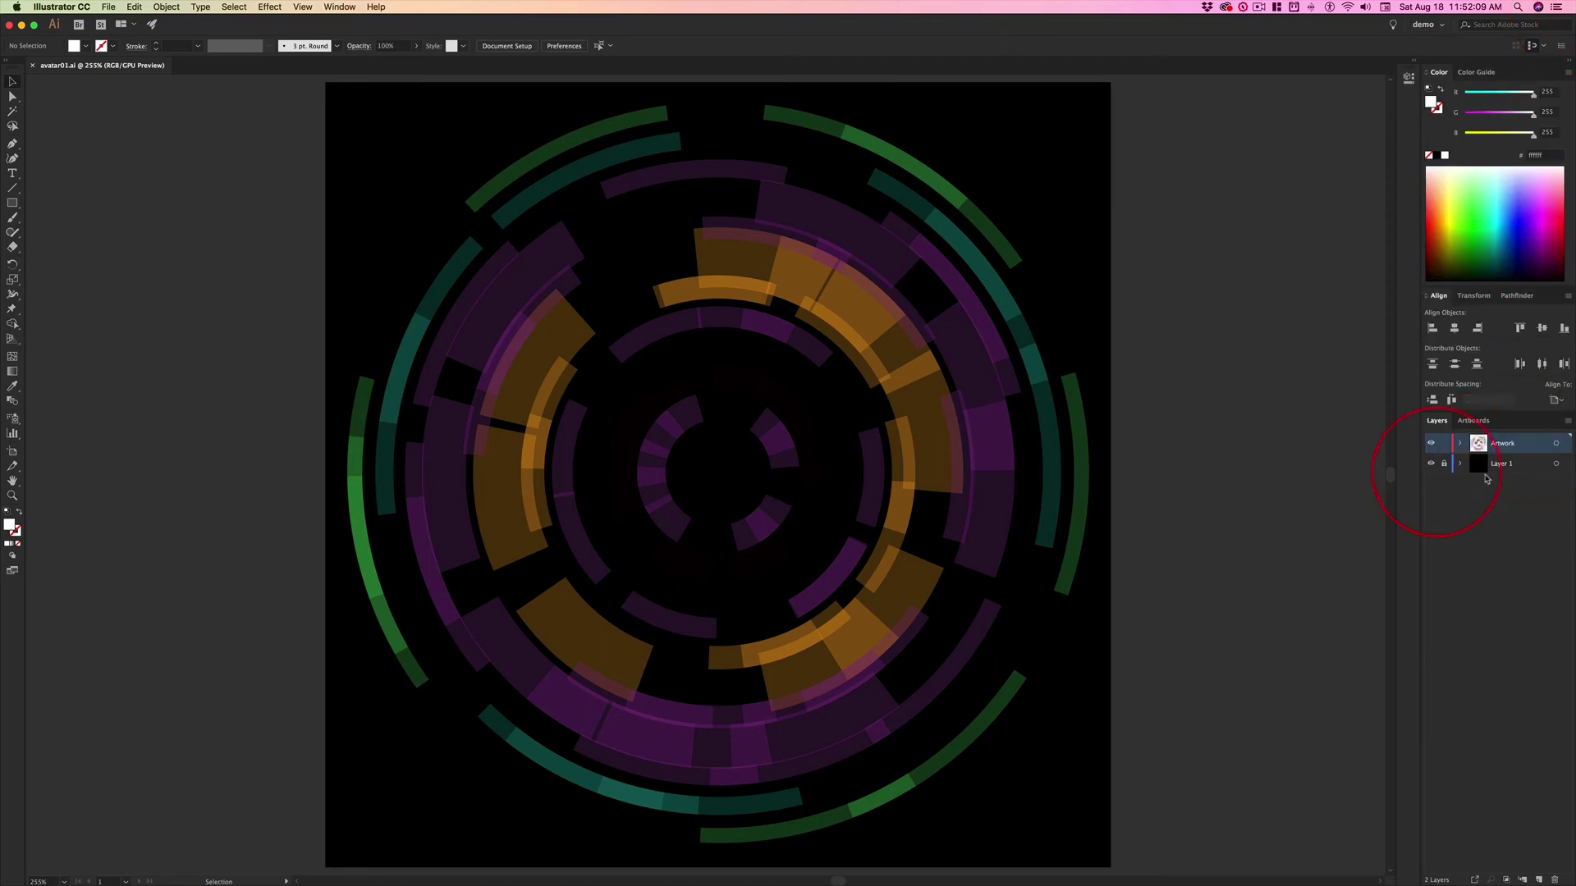